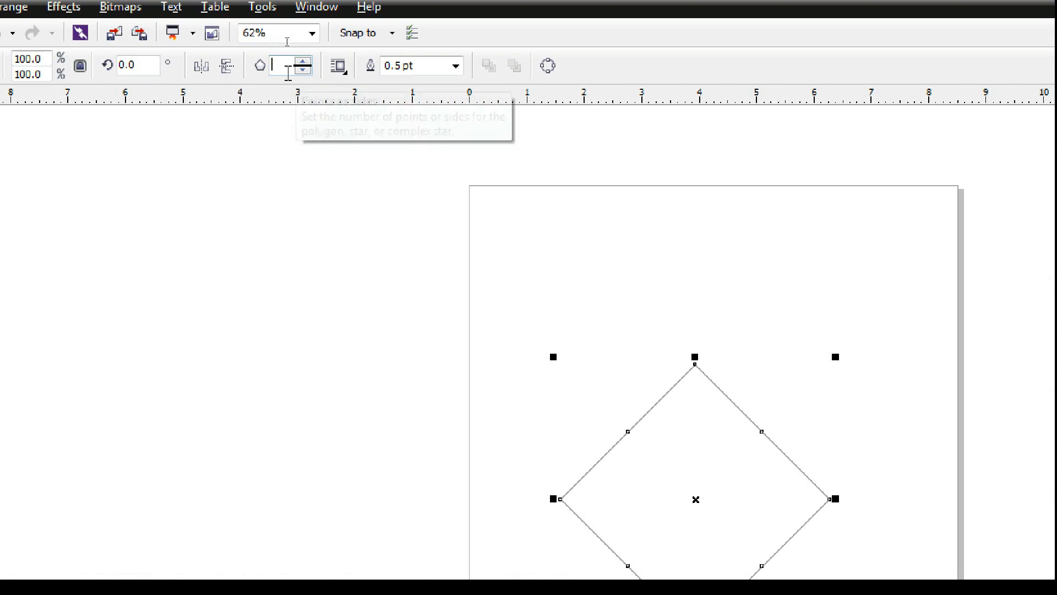
Change the polygon to 6 sides and set its width to 4 inches with proportional height
text(6)
key(Return)
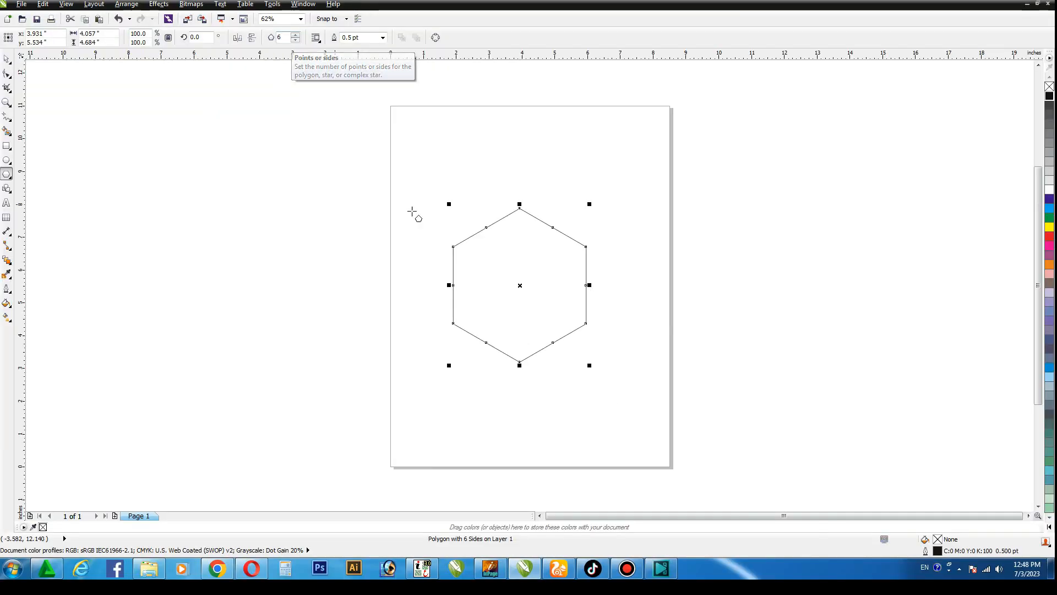
click(111, 34)
key(BackSpace)
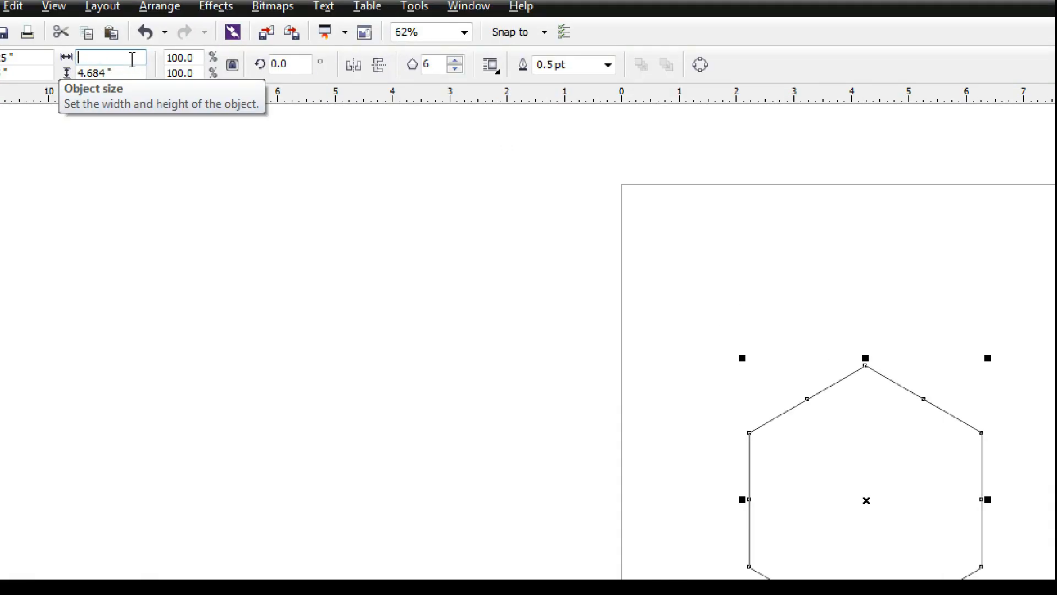
key(Return)
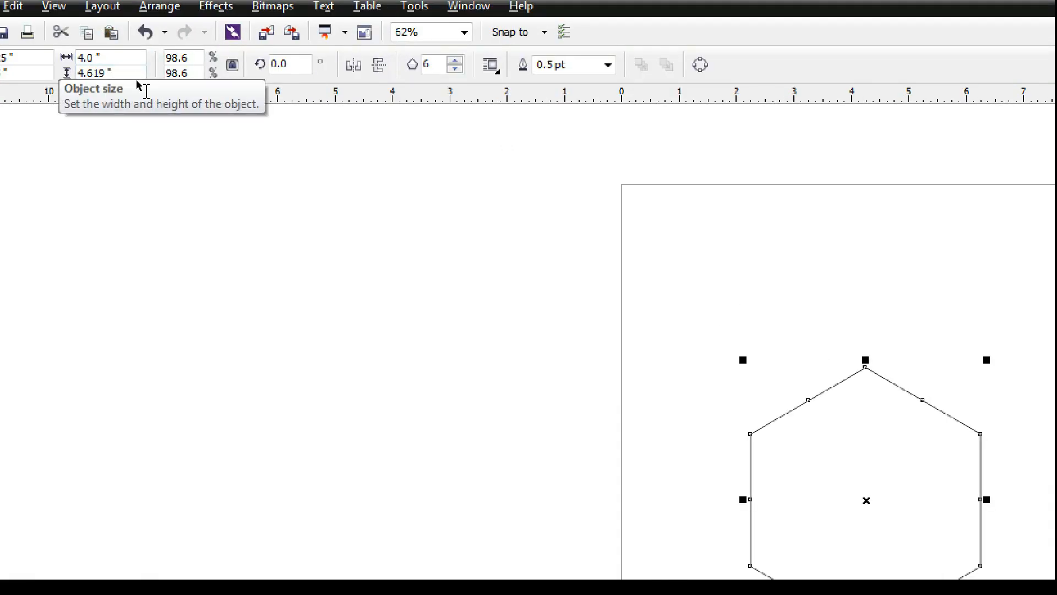
click(863, 409)
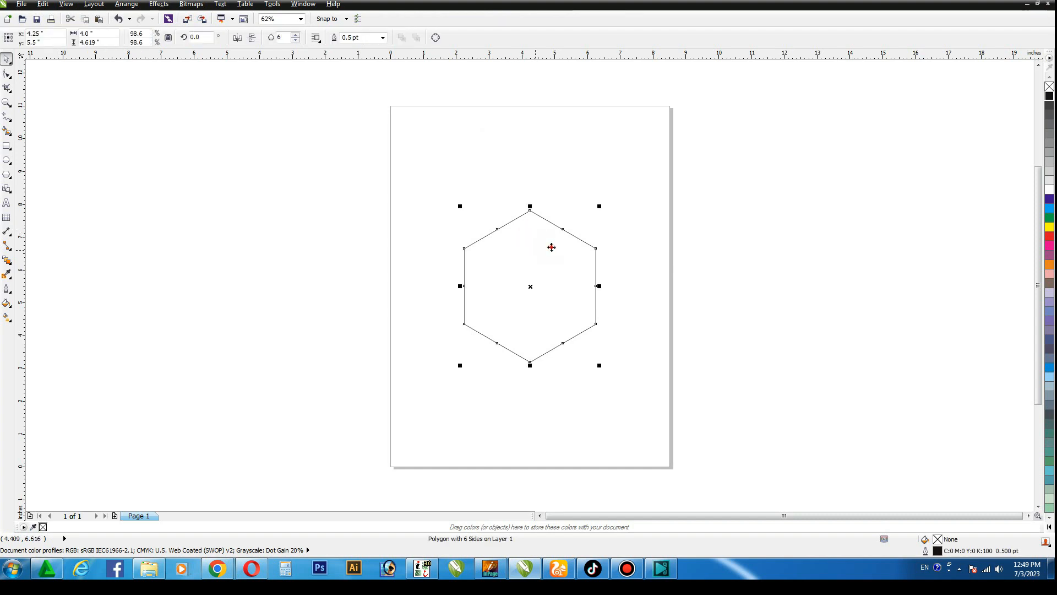
drag(552, 247, 594, 235)
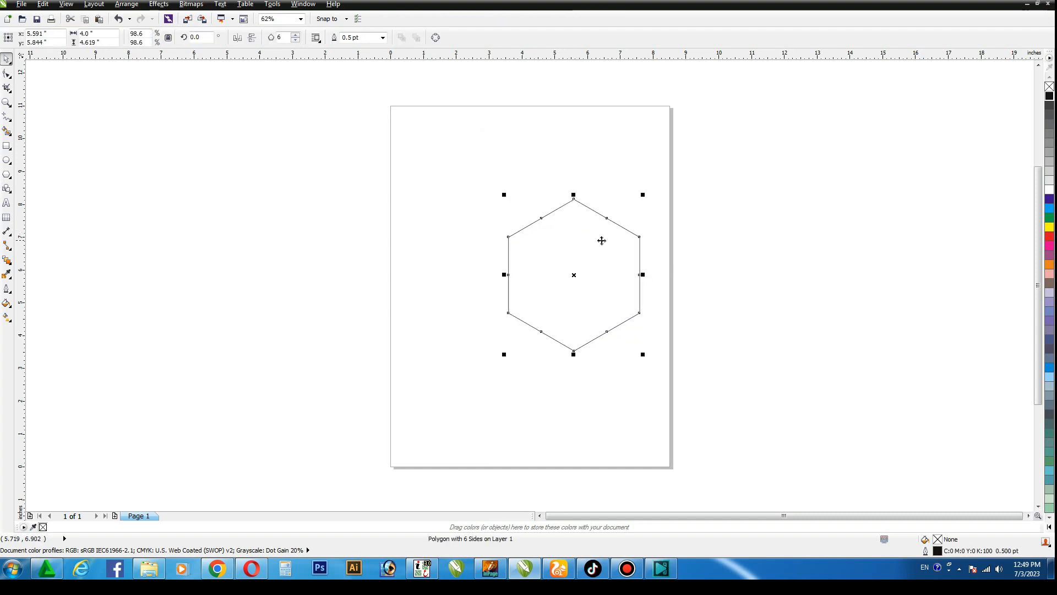
key(ctrl+z)
Copy the hexagon and paste the duplicate in place over the original
click(631, 220)
key(F4)
click(632, 210)
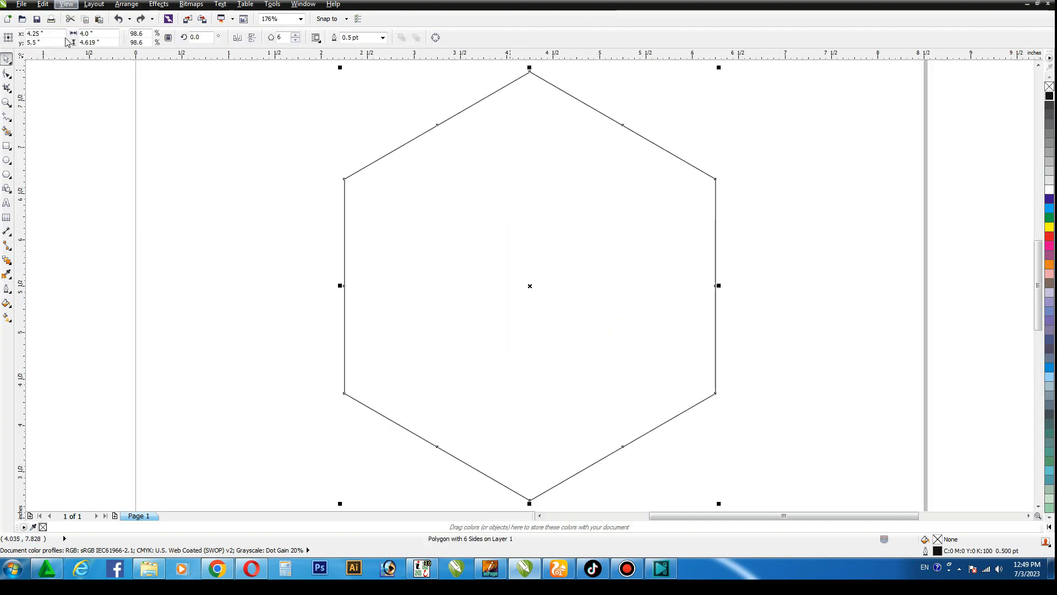
click(42, 4)
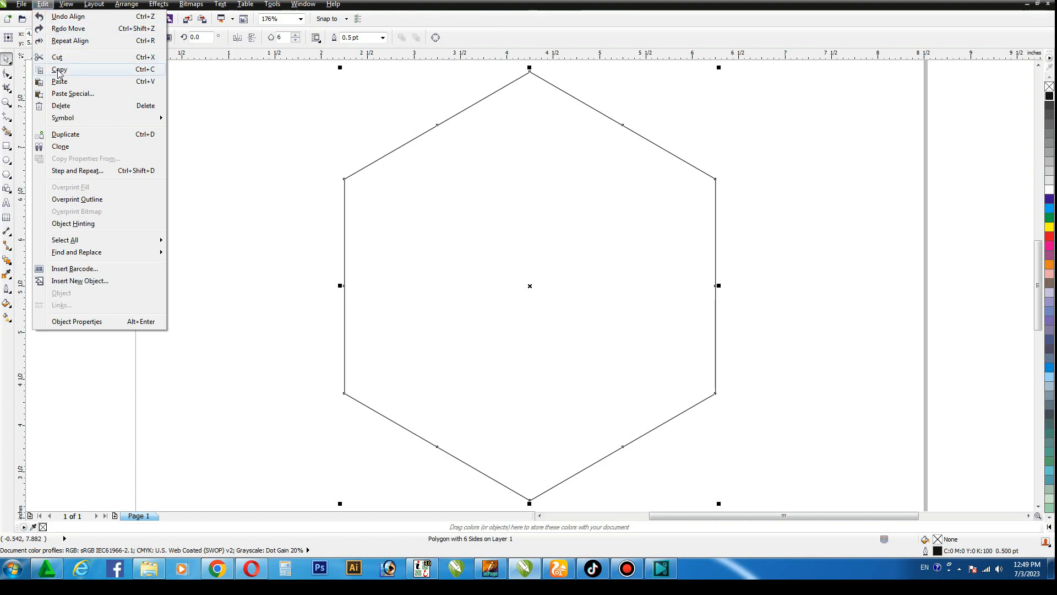
click(58, 70)
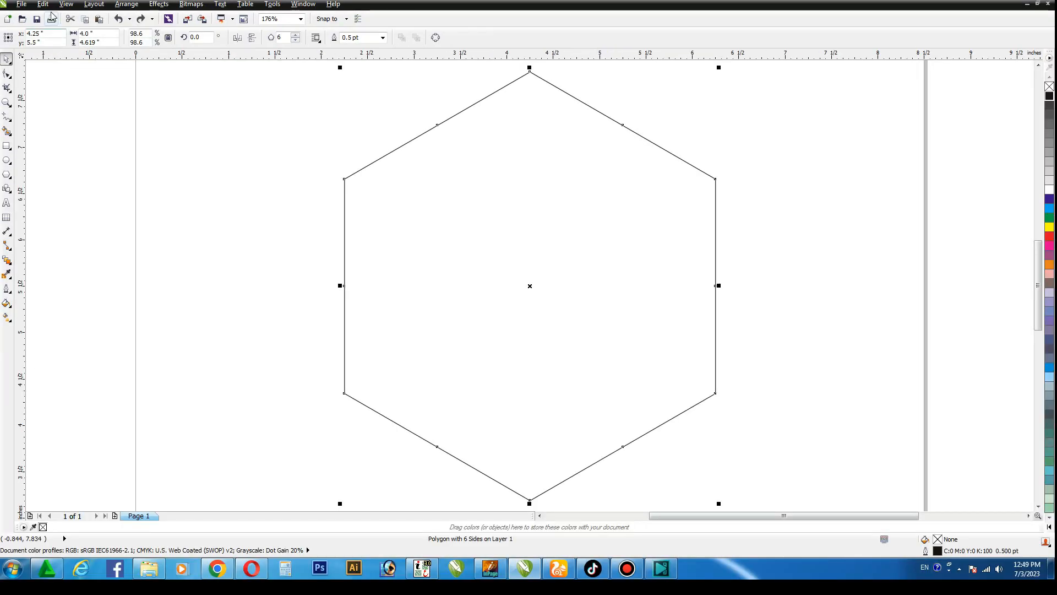
click(42, 4)
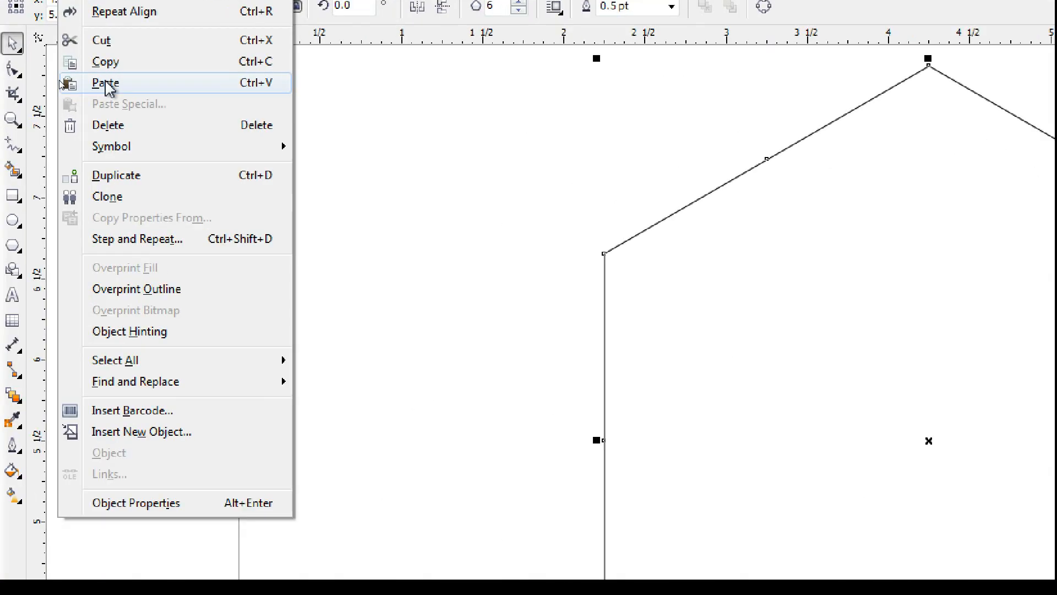
click(59, 82)
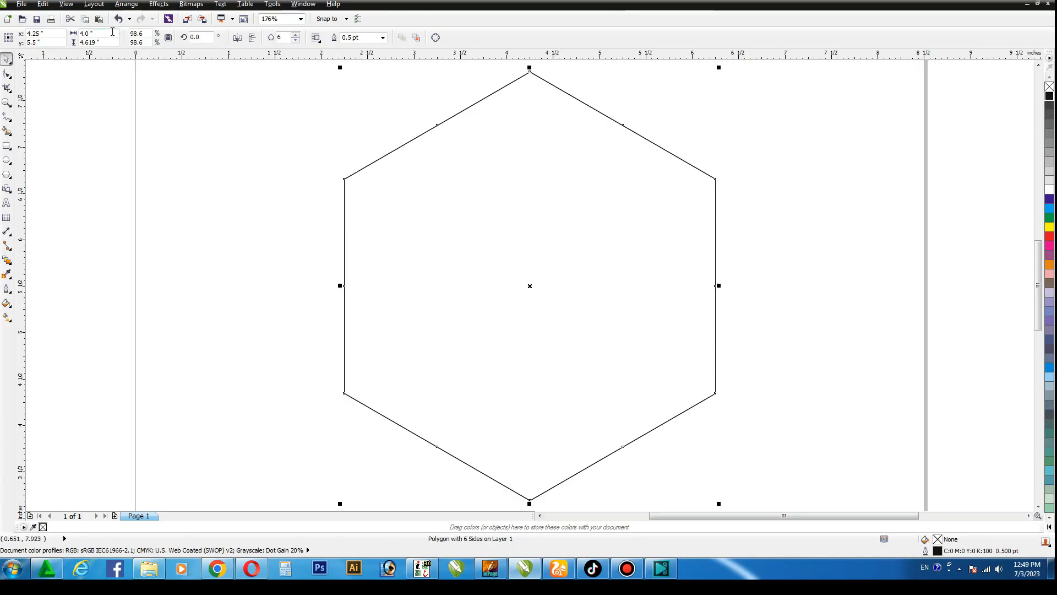
Shrink the pasted hexagon proportionally about its centre to a width of 1.5 inches
key(BackSpace)
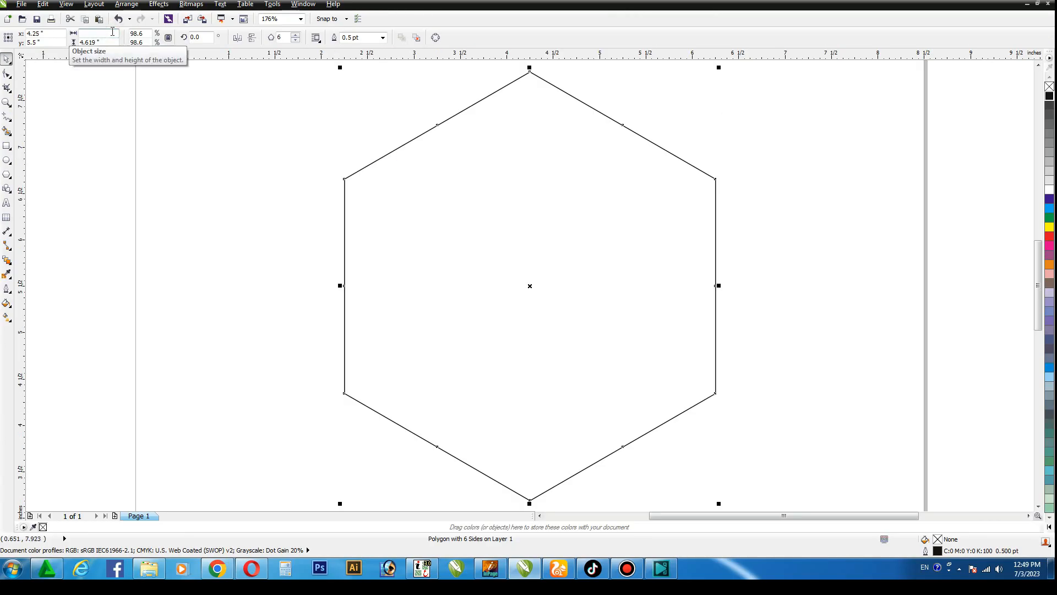
text(1.5)
key(Return)
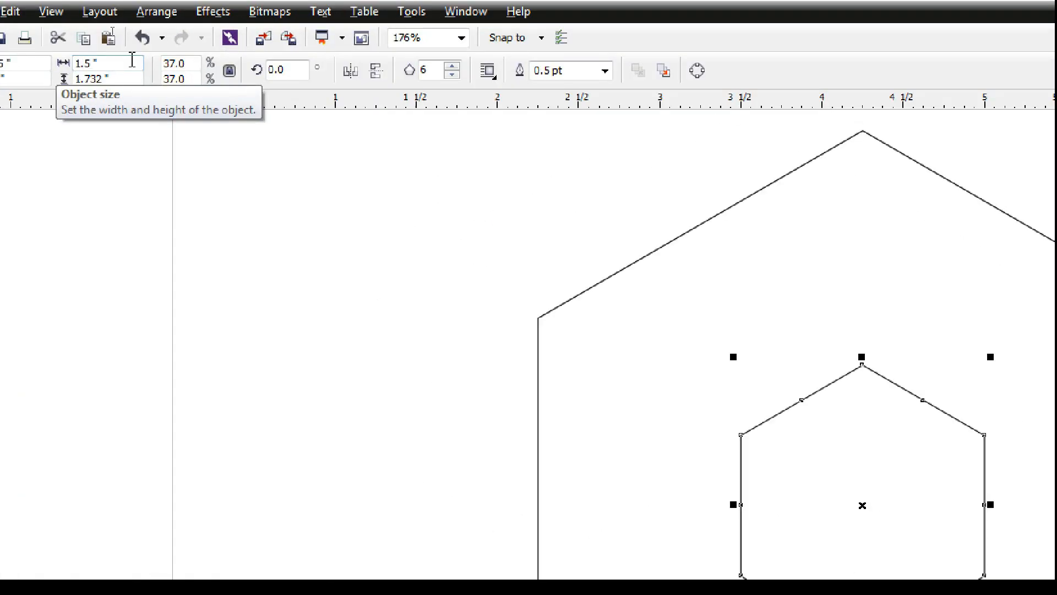
Blend the small inner hexagon with the large outer hexagon using 2 steps
click(779, 165)
click(863, 368)
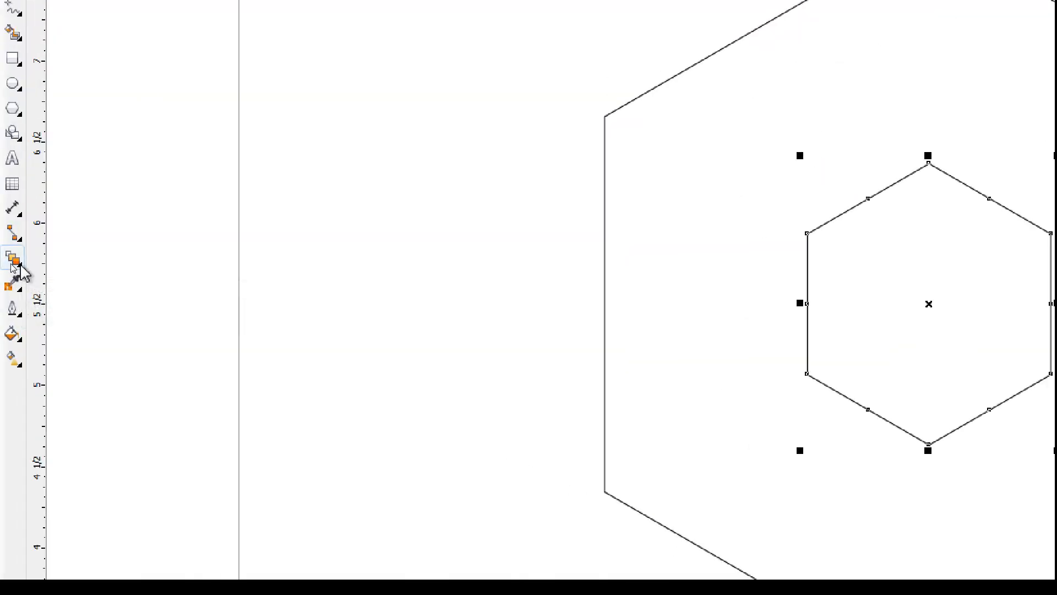
click(12, 258)
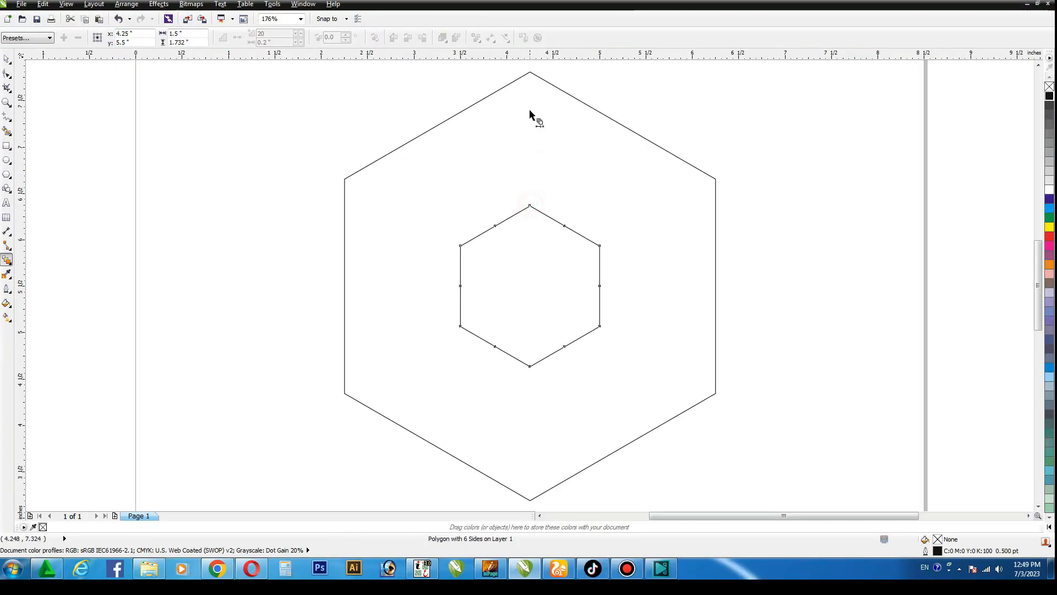
drag(529, 113, 530, 86)
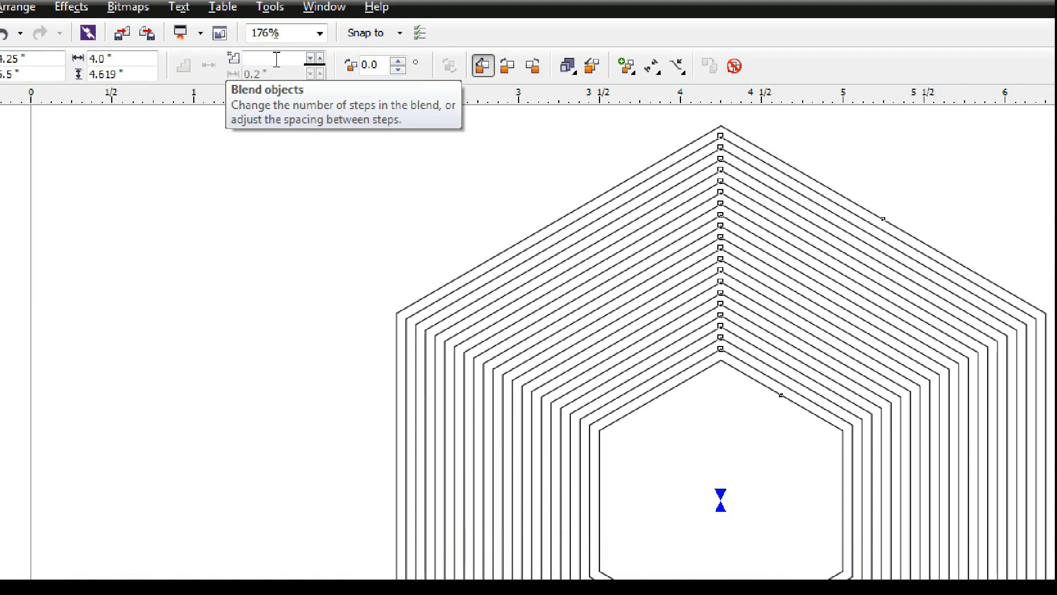
text(2)
key(Return)
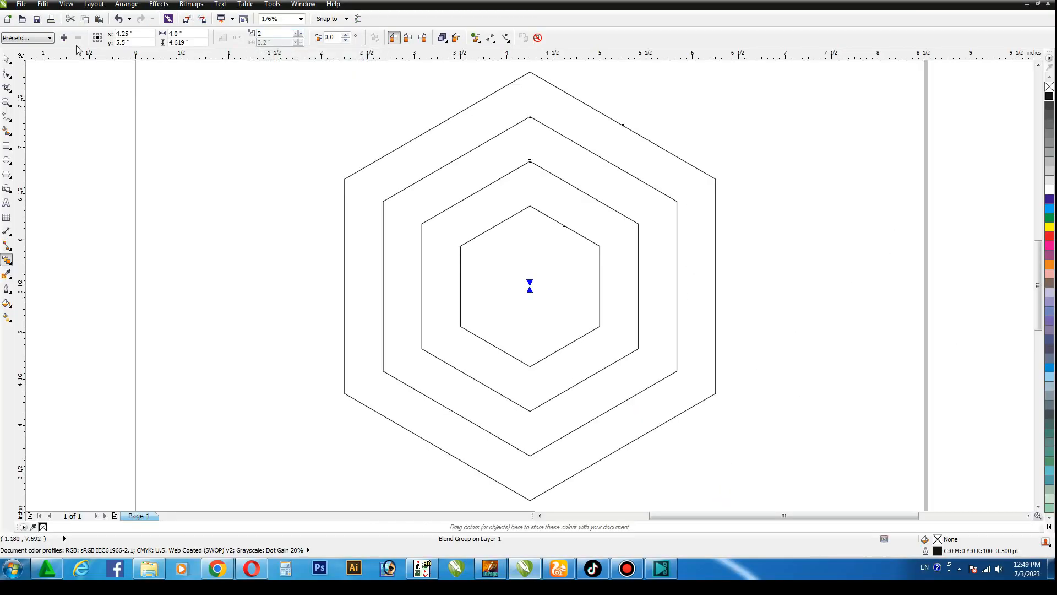
Break the hexagon blend group apart and ungroup the two intermediate hexagons
click(7, 58)
click(126, 4)
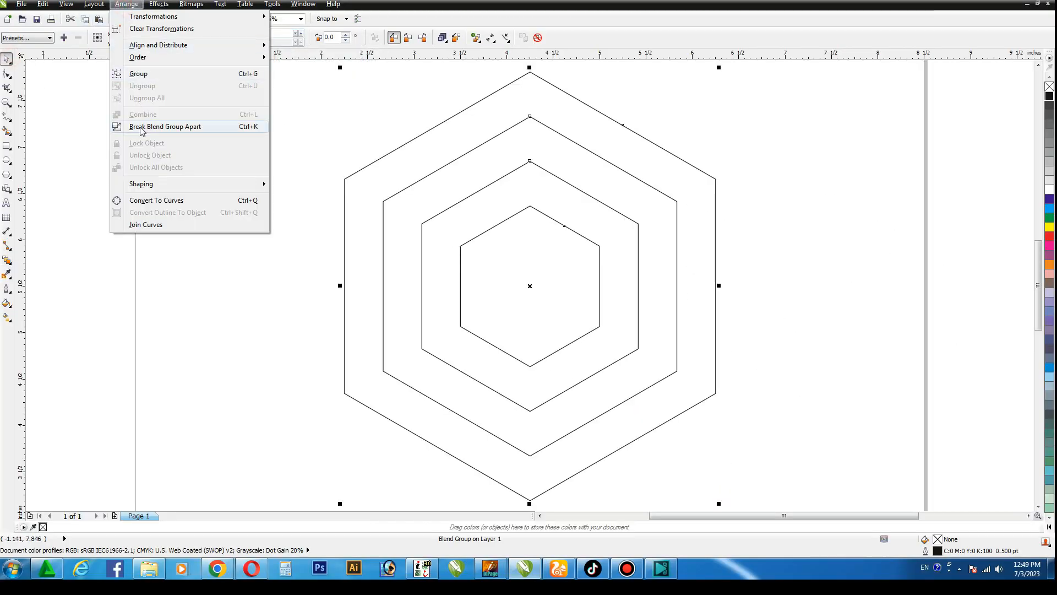
click(164, 127)
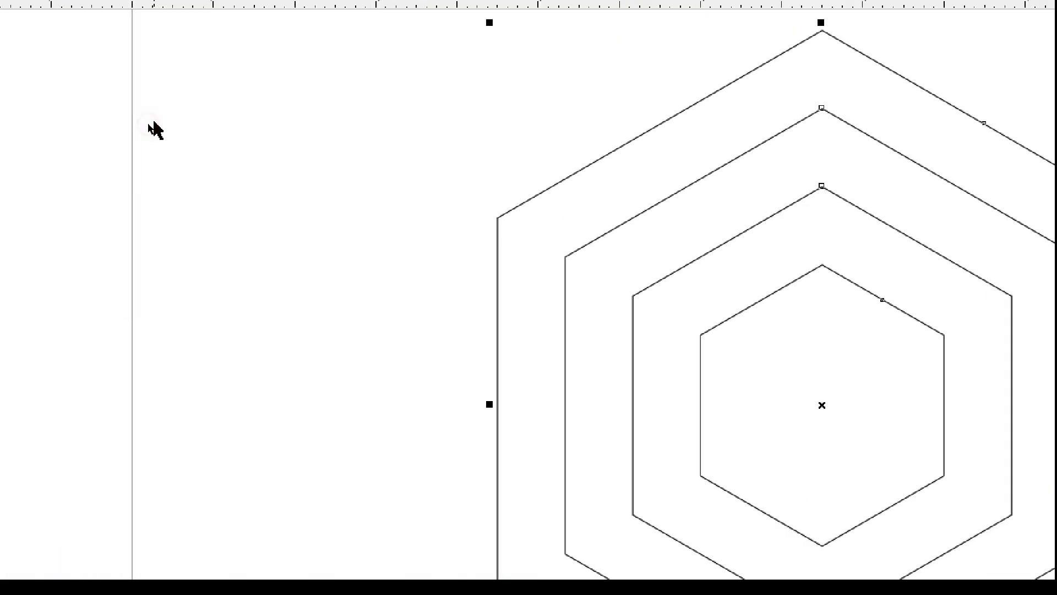
click(796, 171)
click(612, 164)
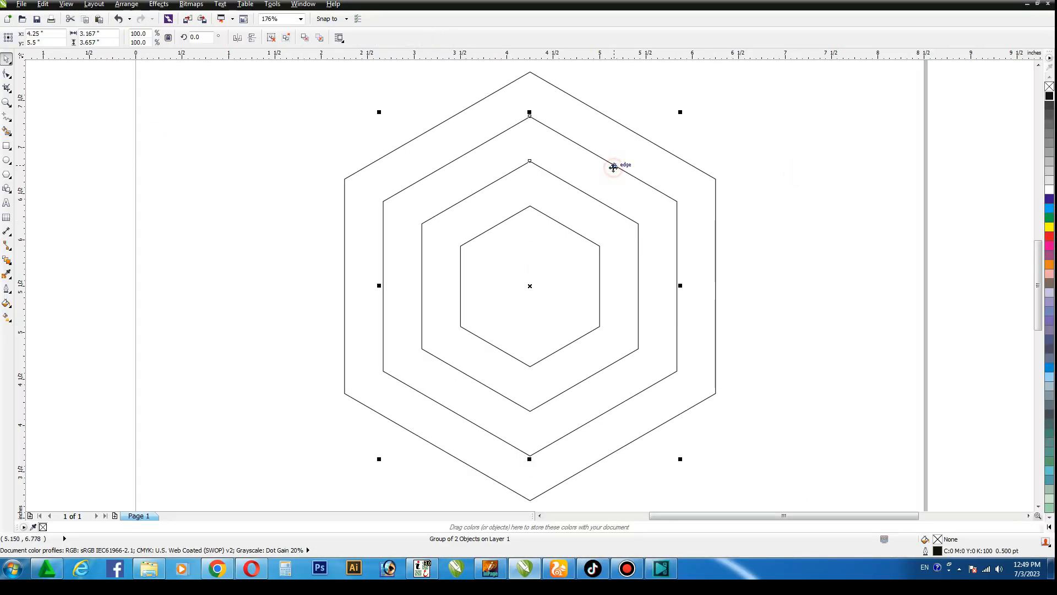
click(271, 37)
click(796, 172)
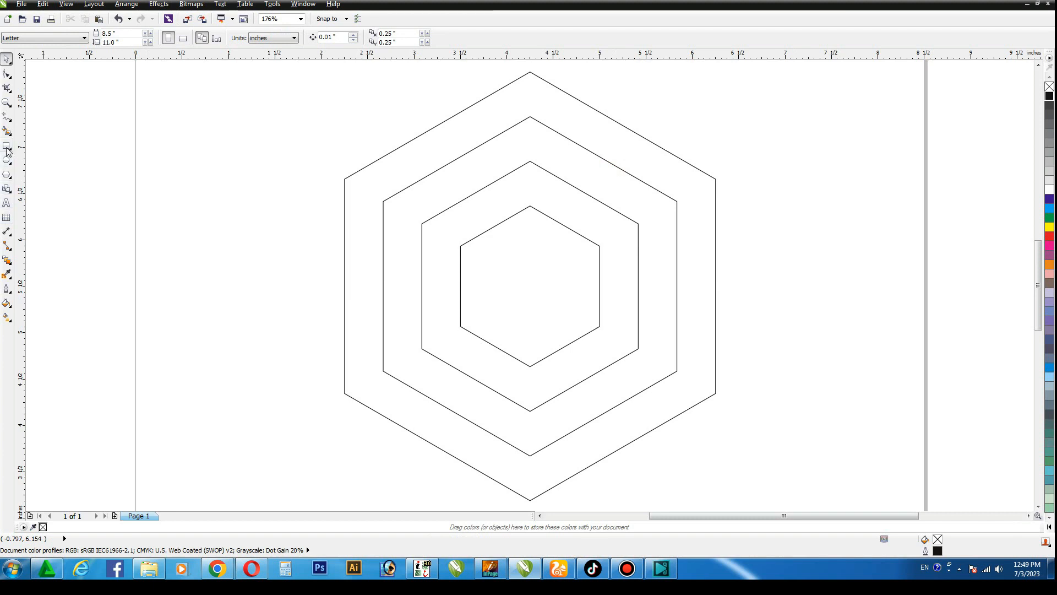
Draw a rectangle about 0.42 inches wide between the left sides of the two outermost hexagons and stretch it symmetrically to about 5.32 inches tall
click(6, 147)
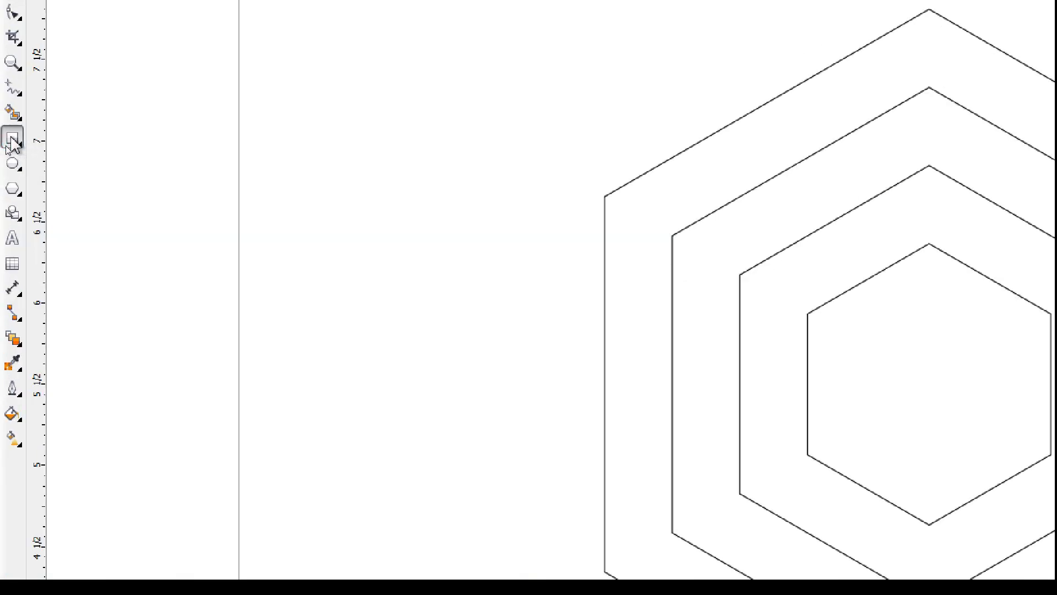
drag(345, 257, 384, 318)
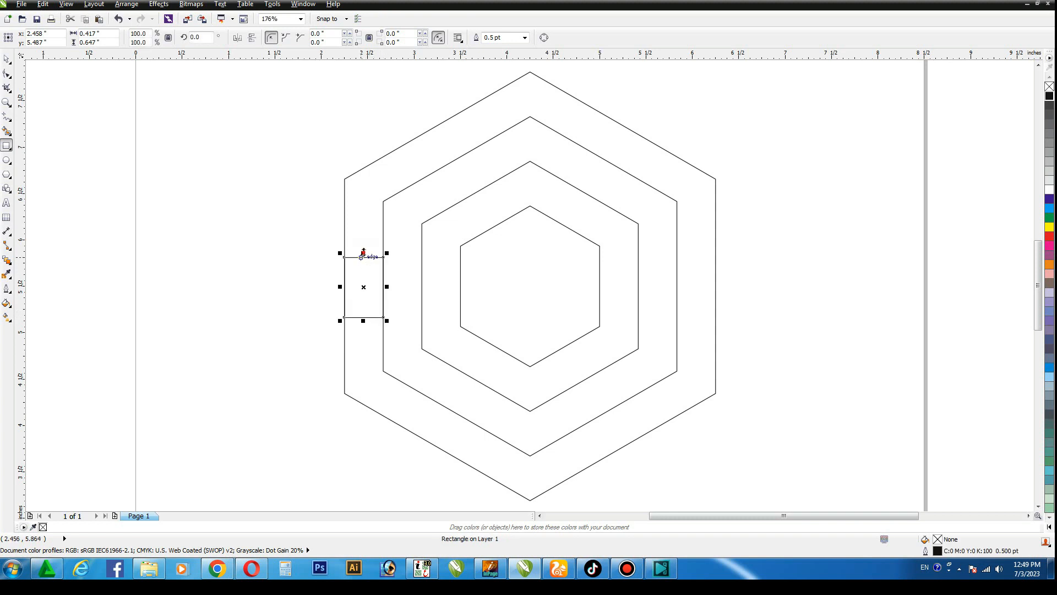
drag(362, 252, 366, 57)
click(8, 58)
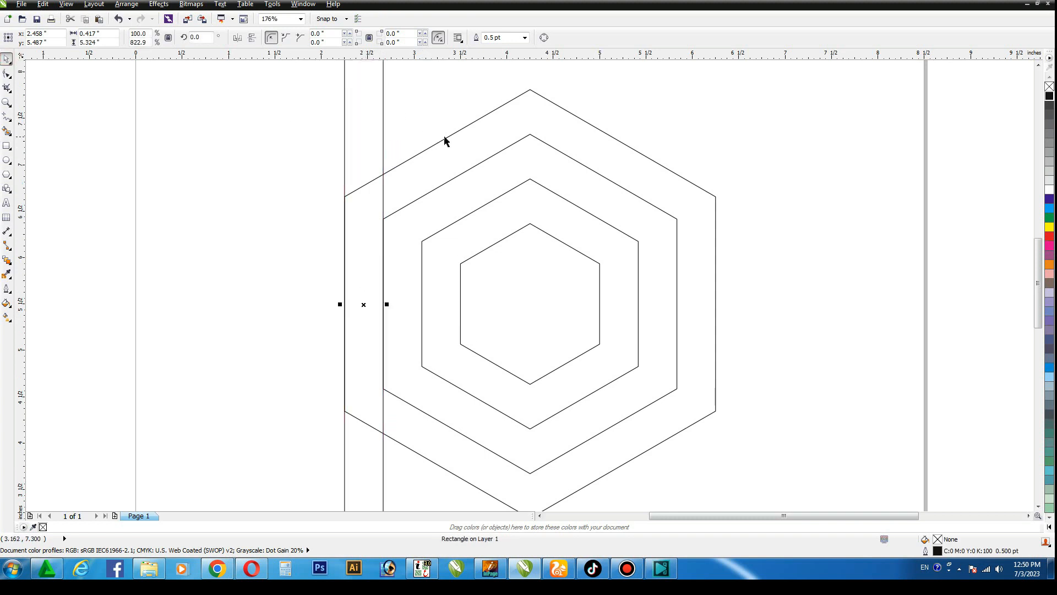
Align the tall rectangle's vertical centre with the centre of the outer hexagon
shift+click(446, 138)
click(760, 150)
key(F4)
click(734, 139)
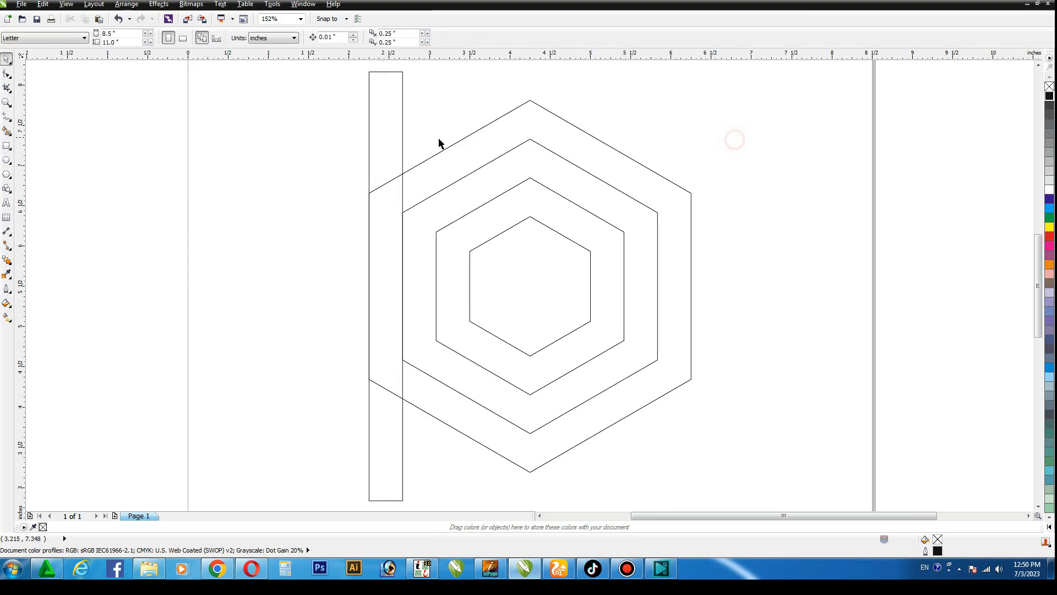
Duplicate the tall rectangle by copy and paste and align the copy to the outer hexagon's right side
click(390, 138)
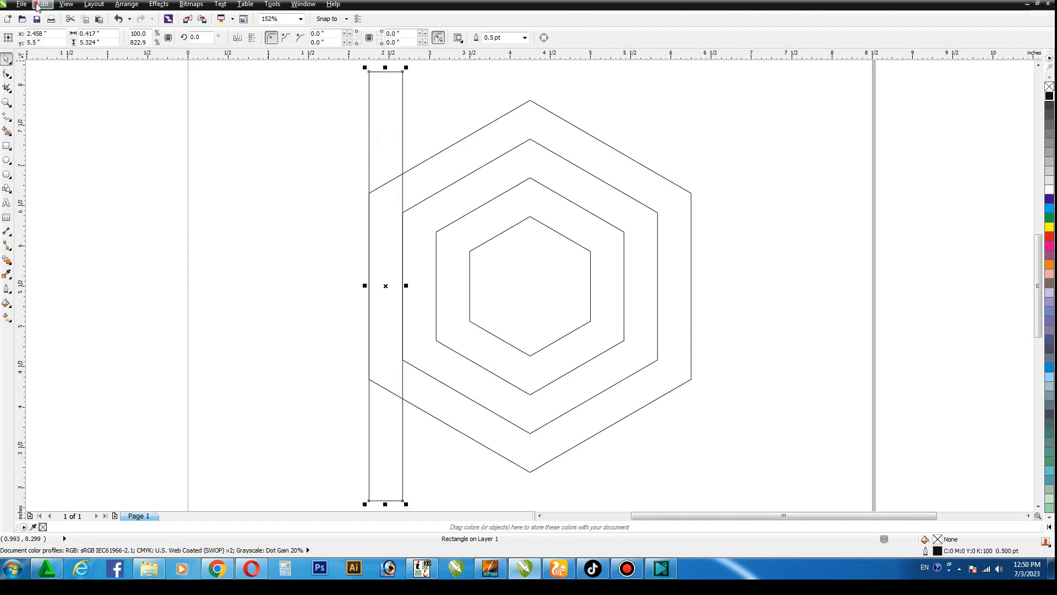
click(38, 7)
click(42, 4)
click(43, 5)
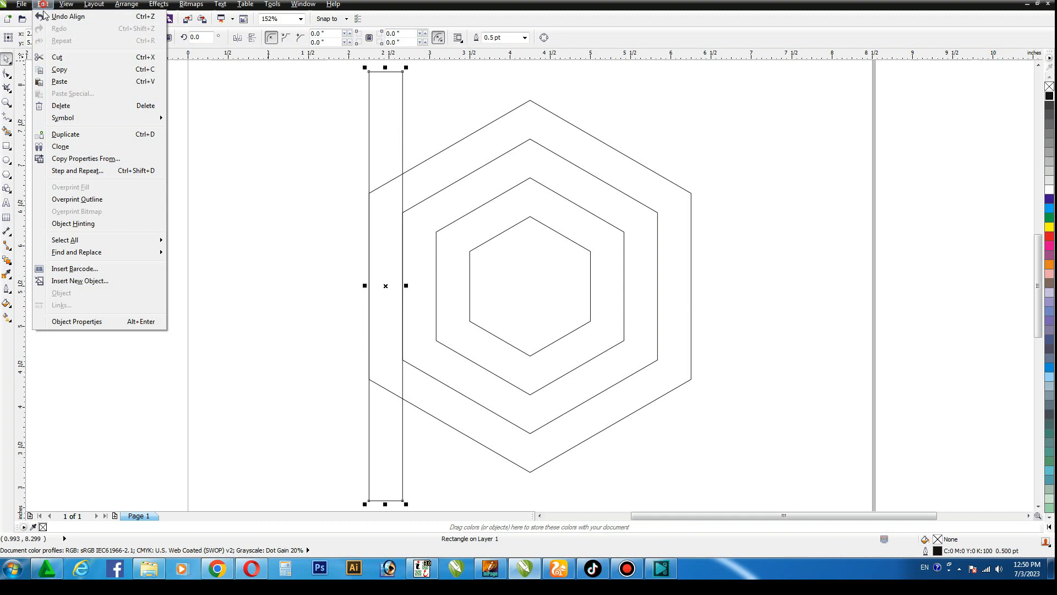
click(56, 81)
shift+click(636, 168)
key(r)
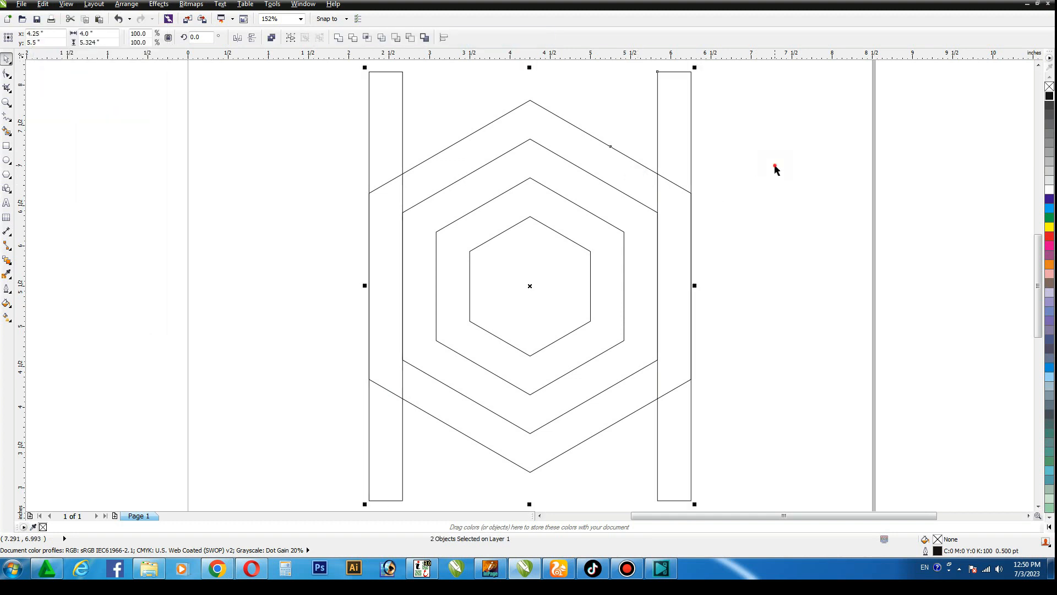
click(774, 167)
Blend the left rectangle with the right rectangle using 4 steps
click(384, 159)
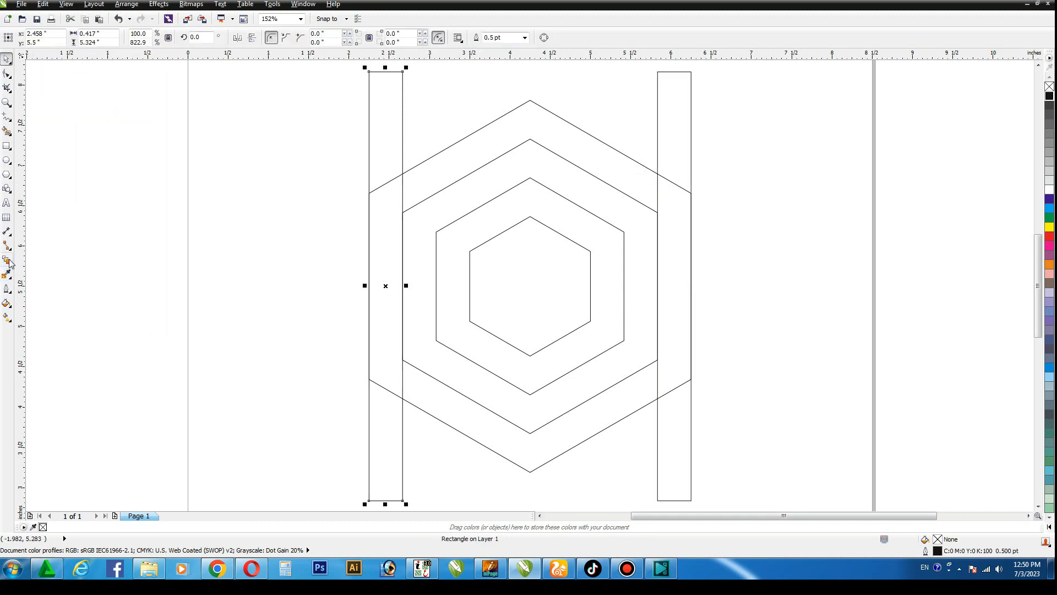
click(8, 261)
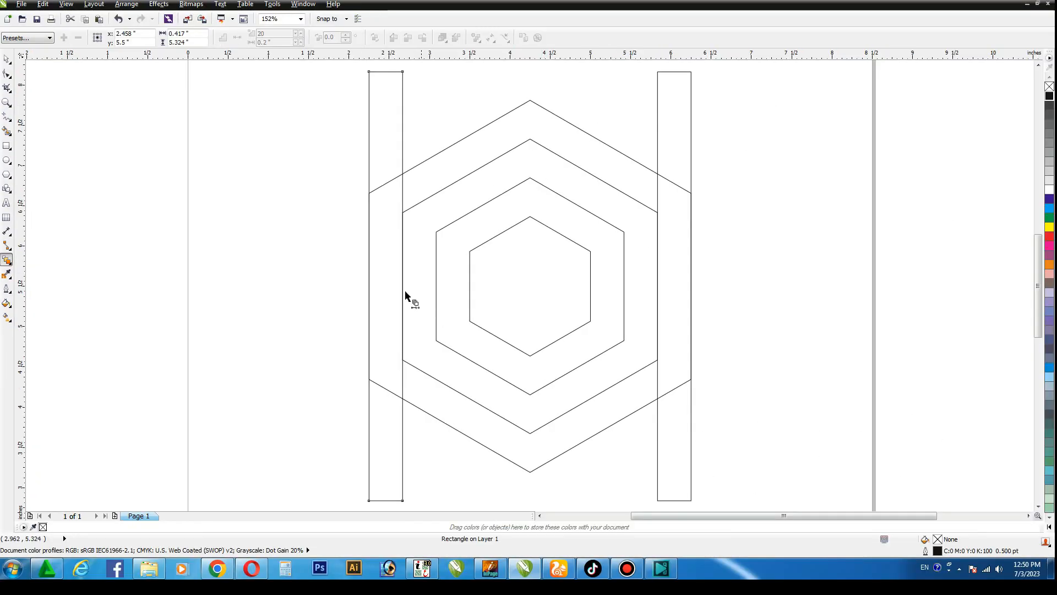
drag(405, 289, 671, 292)
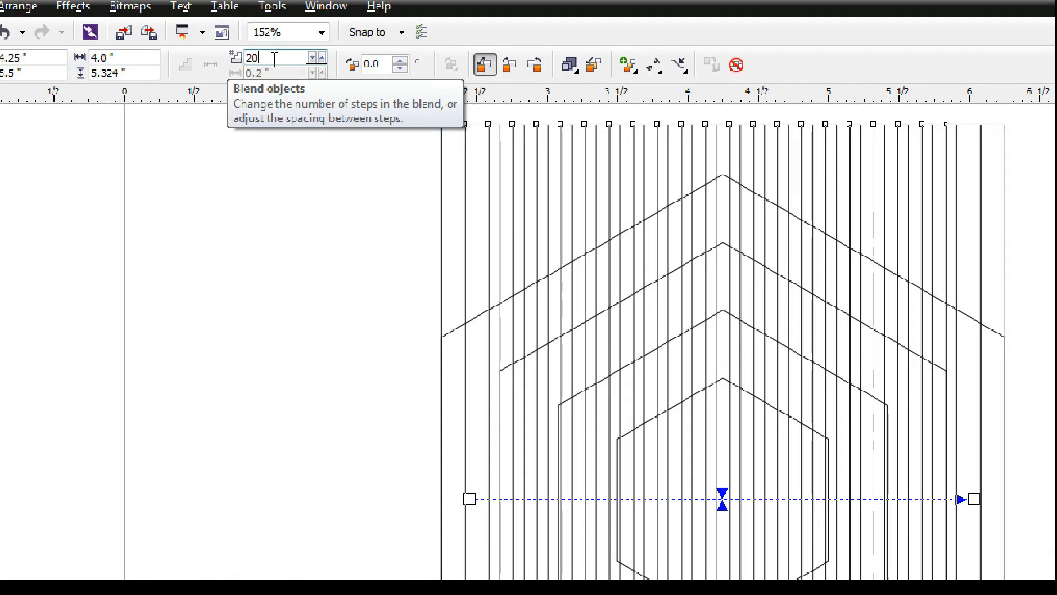
key(BackSpace)
key(BackSpace)
text(4)
key(Return)
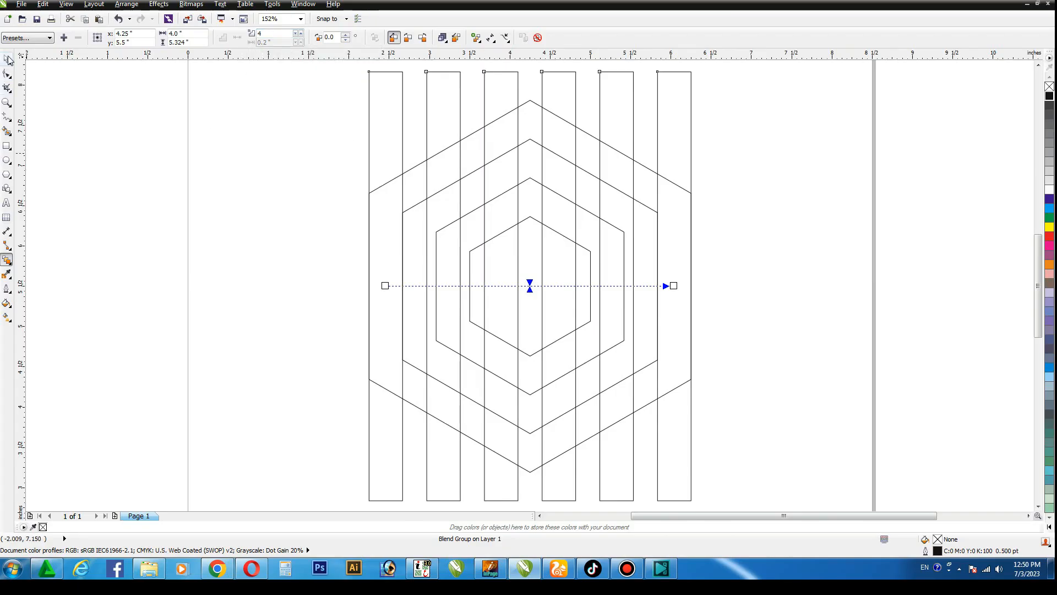
Break the rectangle blend group apart and ungroup the four intermediate rectangles
click(7, 59)
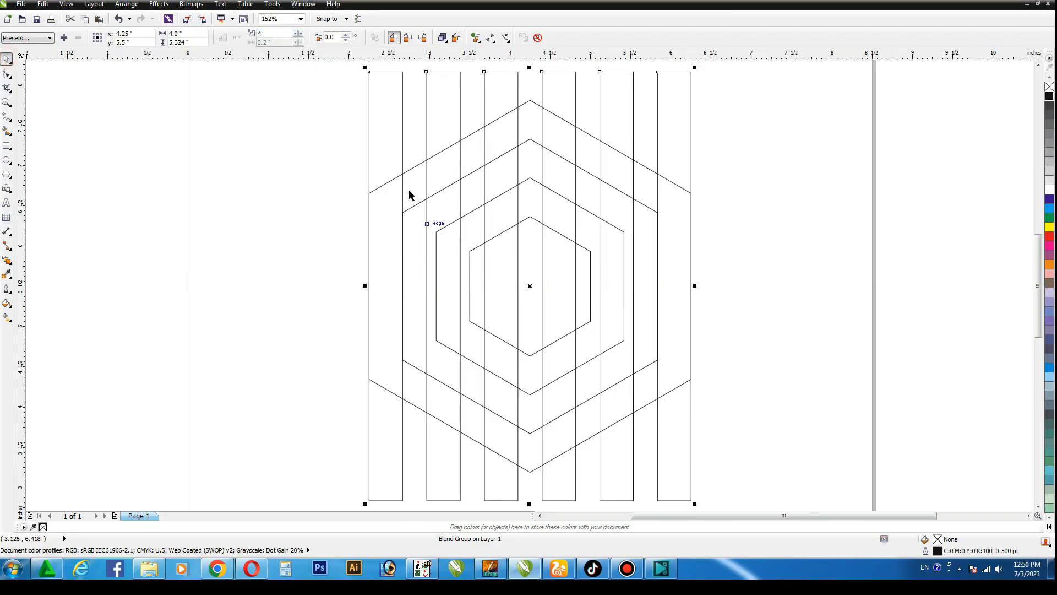
click(128, 4)
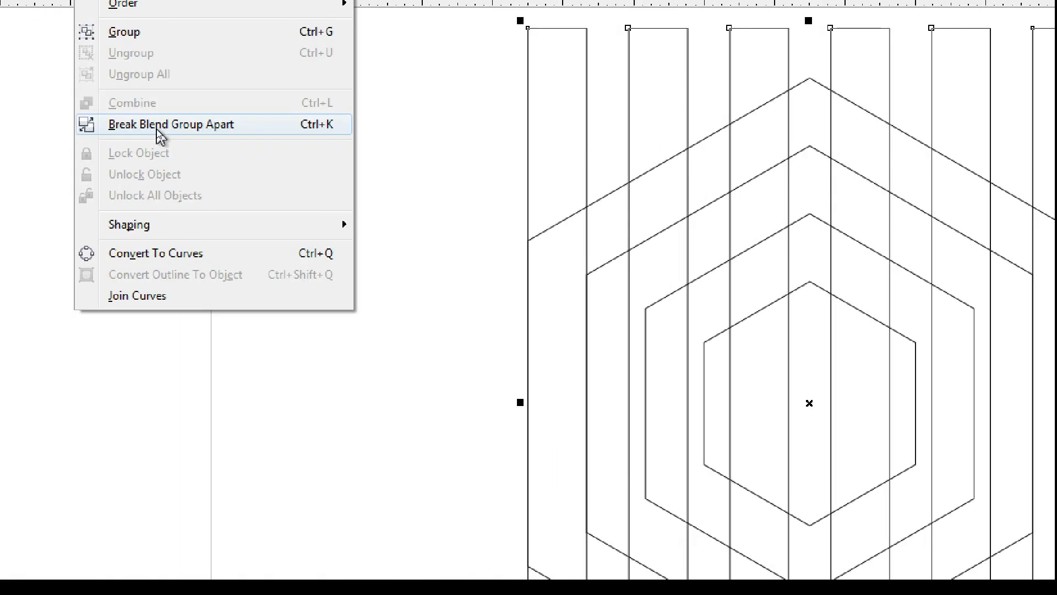
click(160, 135)
click(846, 160)
click(549, 95)
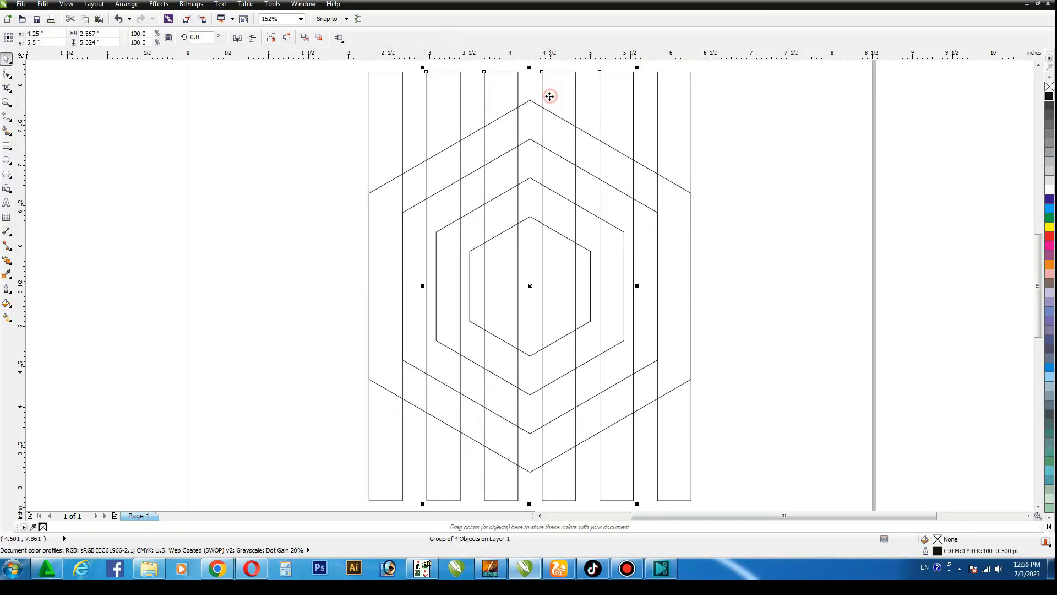
click(275, 39)
click(688, 110)
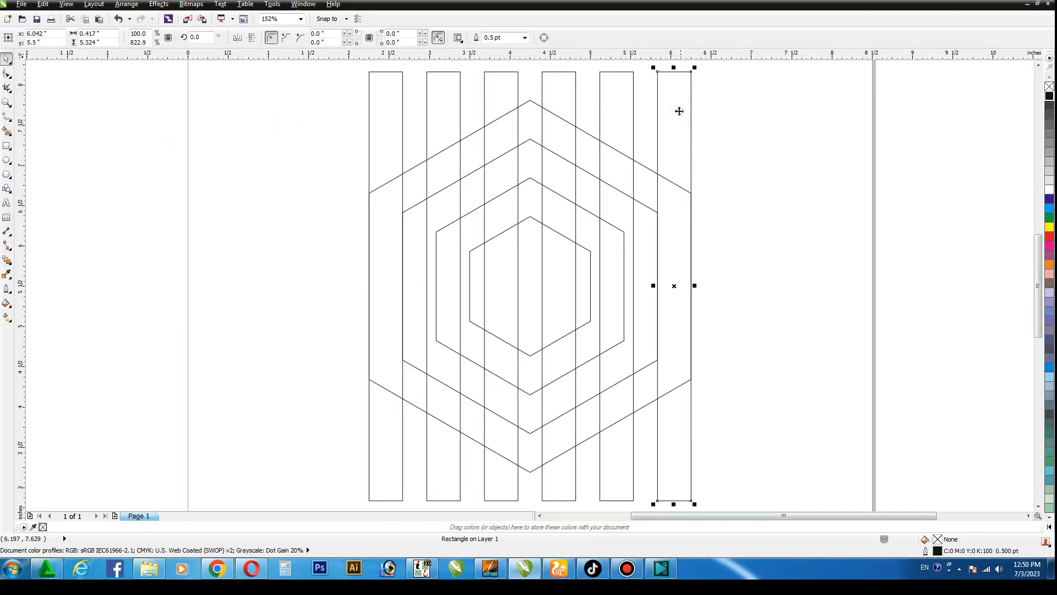
click(530, 177)
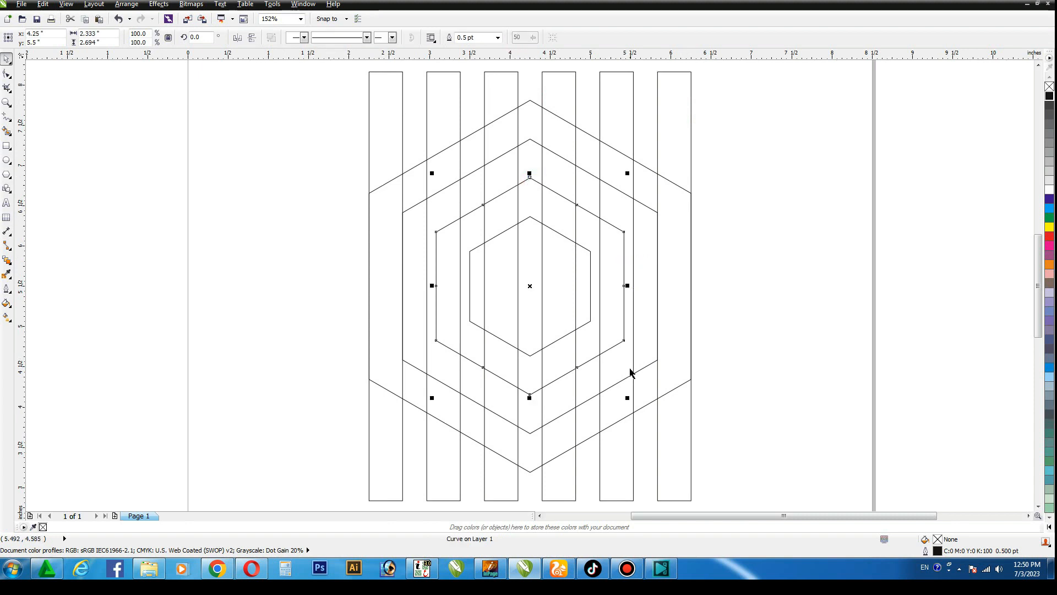
Enlarge the second-smallest hexagon to 110% and the innermost hexagon so their vertical sides meet the bars' edges
drag(629, 398, 636, 407)
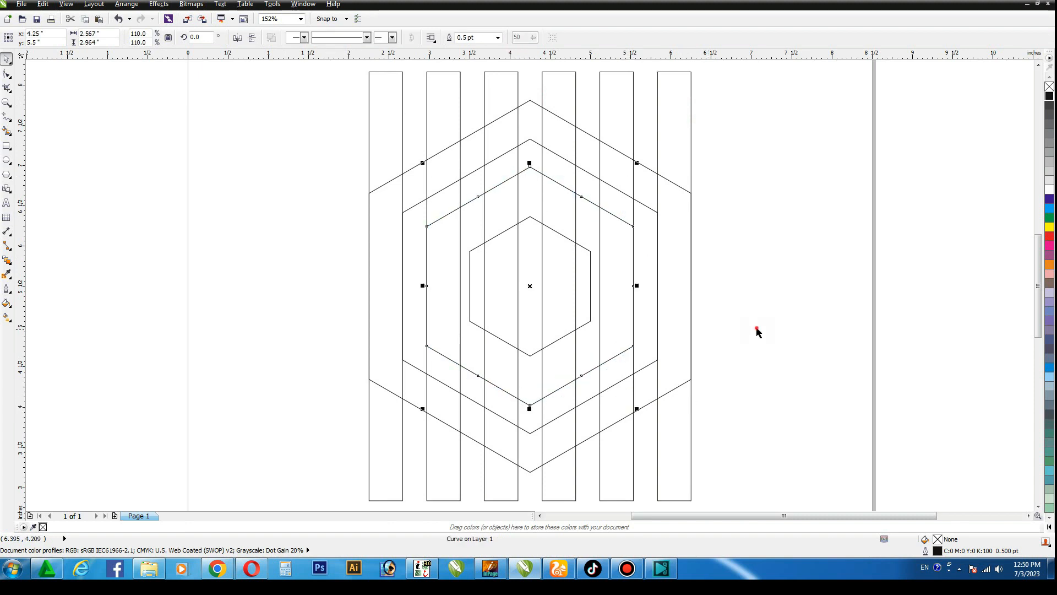
click(755, 331)
click(587, 251)
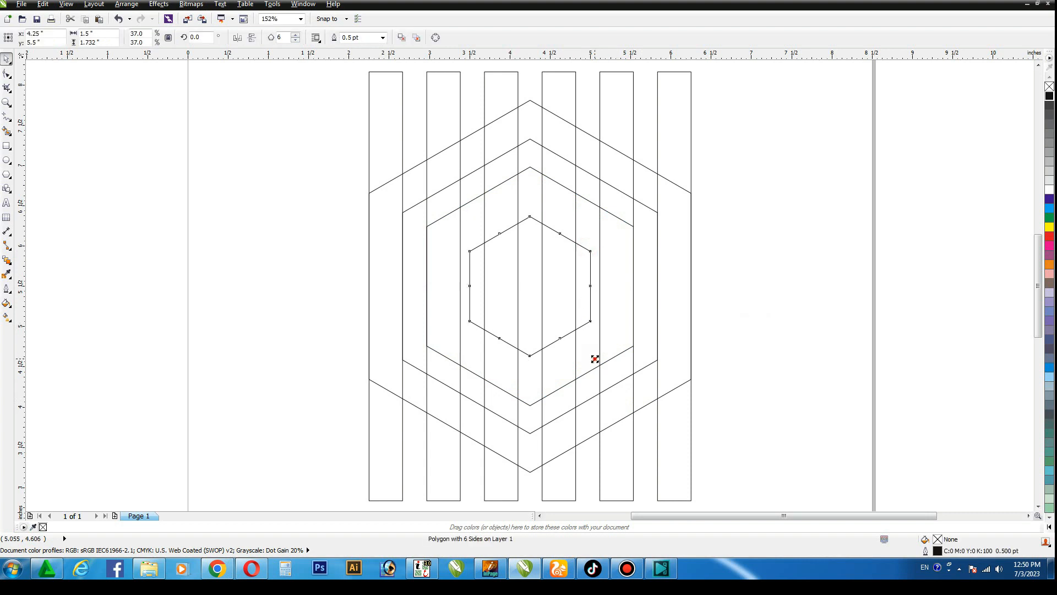
drag(595, 359, 603, 395)
click(804, 270)
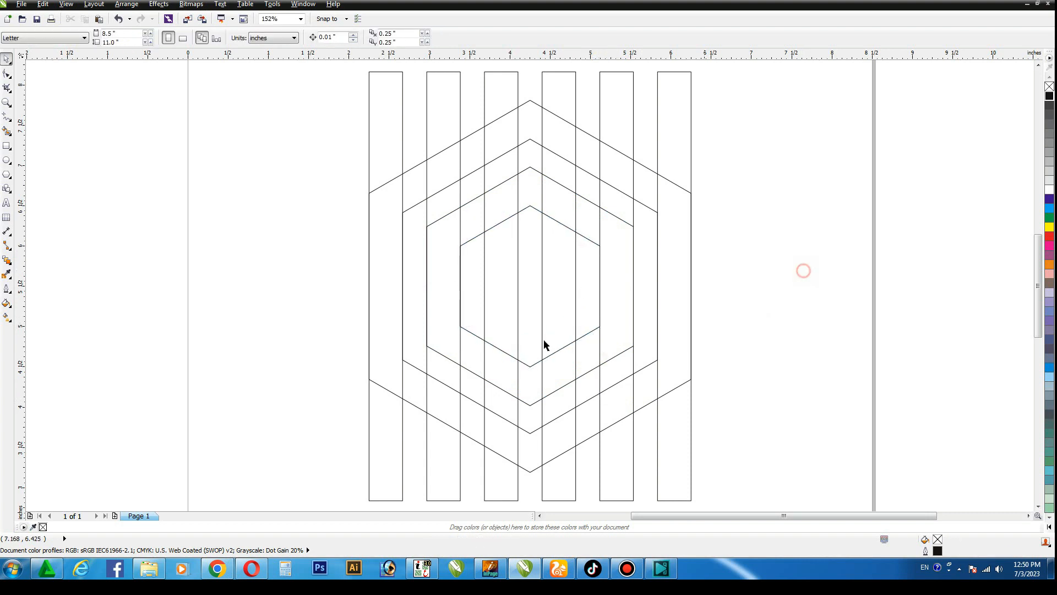
Make a copy of the rightmost bar rotated to 270° and centre it horizontally on the outer hexagon
click(677, 99)
click(675, 97)
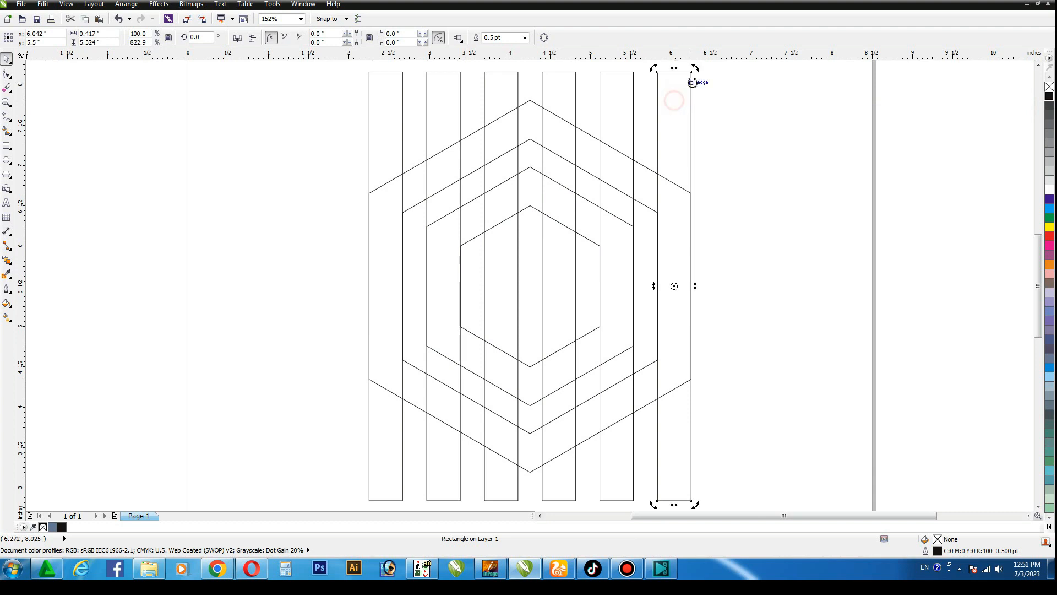
drag(695, 69, 766, 294)
shift+click(530, 105)
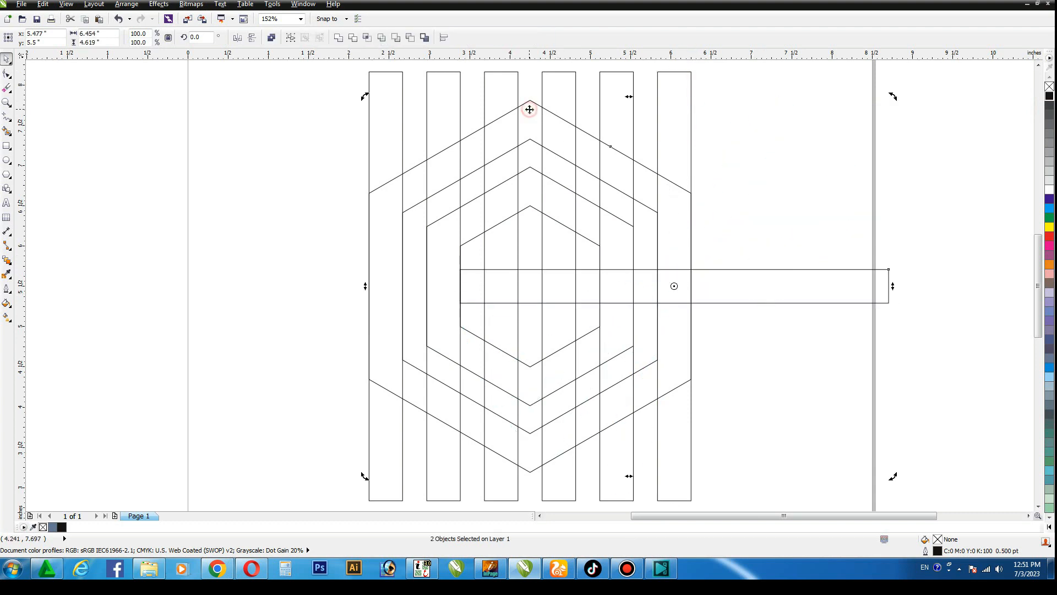
key(c)
click(867, 183)
Mirror a copy of the horizontal bar directly beneath it, stretched down to the second-smallest hexagon's lower side corners
click(735, 296)
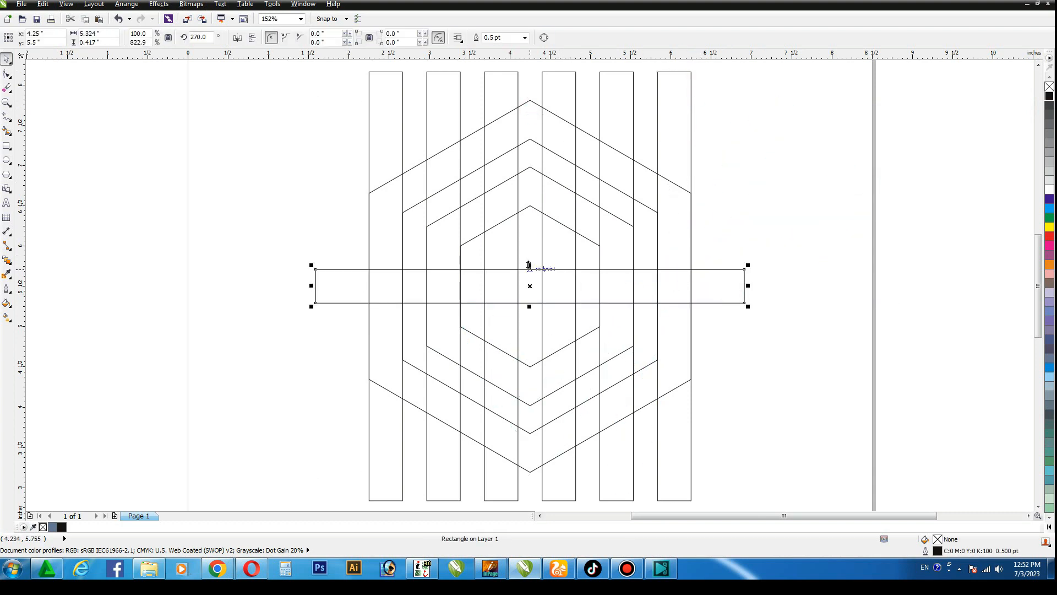
drag(529, 265, 428, 348)
click(110, 206)
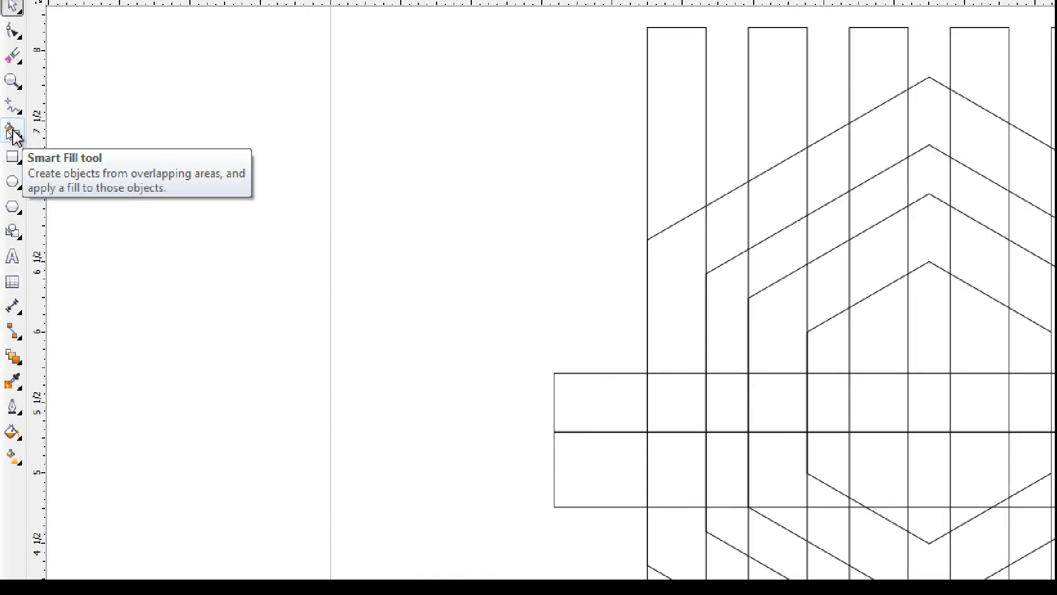
Smart Fill the cells forming the upper loop of a 9 in blue-grey on the hexagon's left half
click(13, 135)
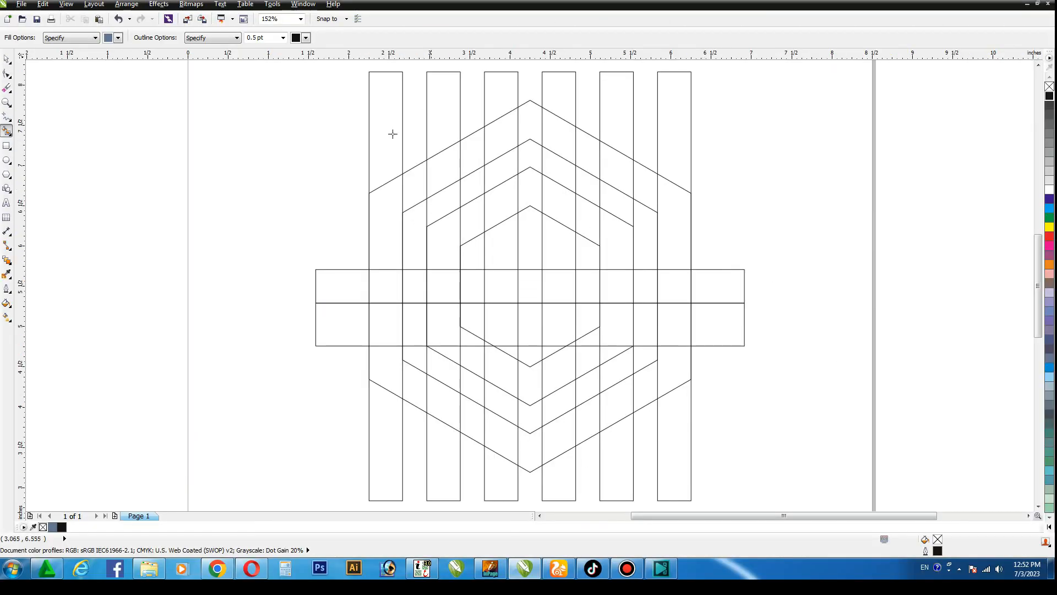
click(856, 259)
click(472, 220)
click(441, 238)
click(443, 281)
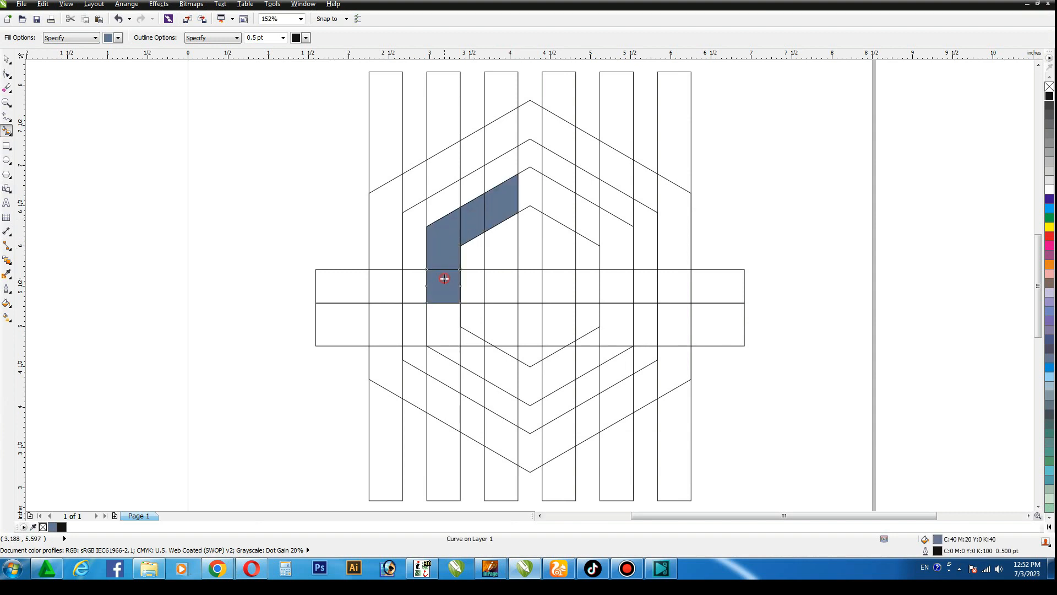
click(495, 238)
click(501, 289)
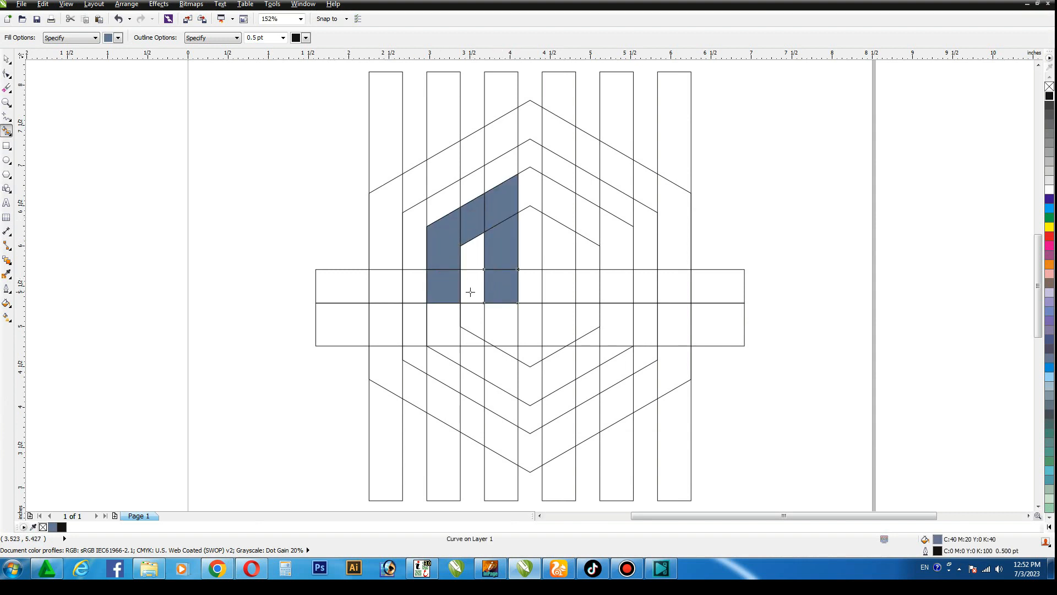
click(469, 288)
Smart Fill the cells forming the 9's lower stem and its pointed tail along the hexagon's lower-left edge
click(498, 318)
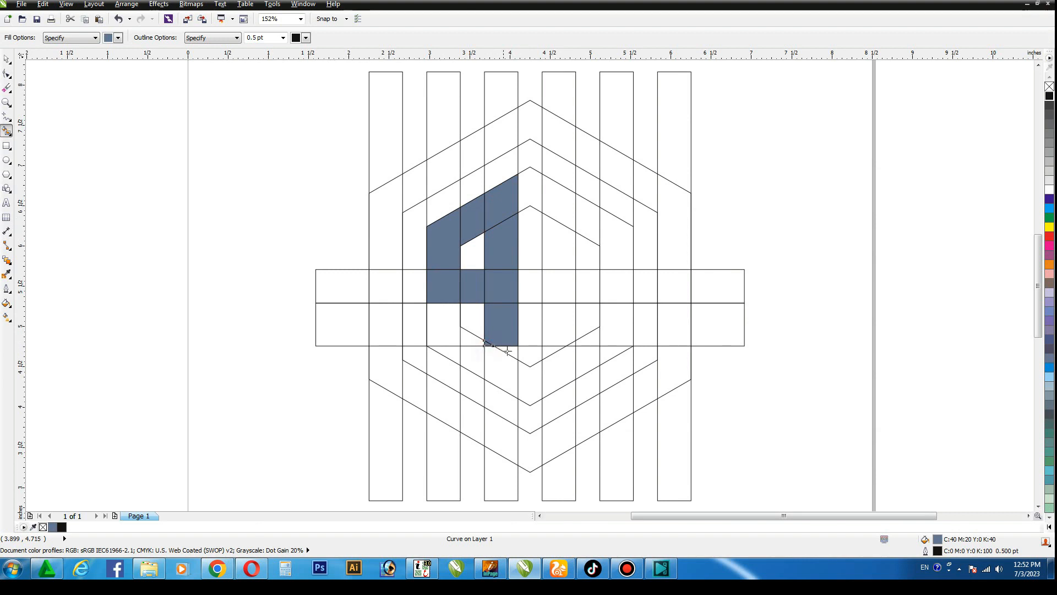
click(505, 353)
click(498, 377)
click(474, 357)
click(443, 354)
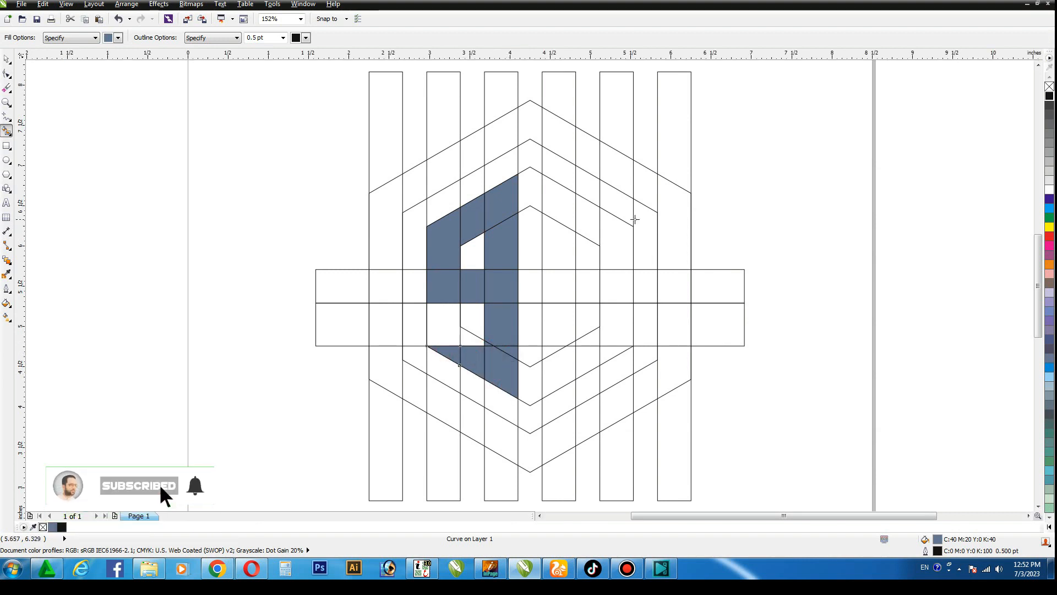
Smart Fill the vertical stem right of the centre gap and the lower diagonal edge of a D-shaped character
click(555, 202)
click(560, 254)
click(555, 294)
click(557, 325)
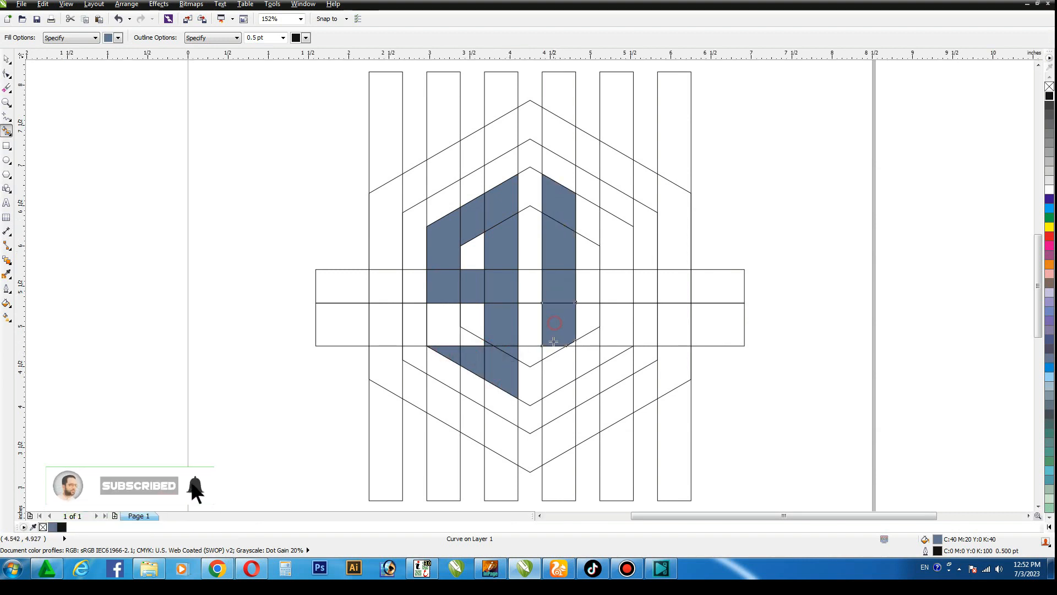
click(556, 369)
click(584, 356)
click(609, 349)
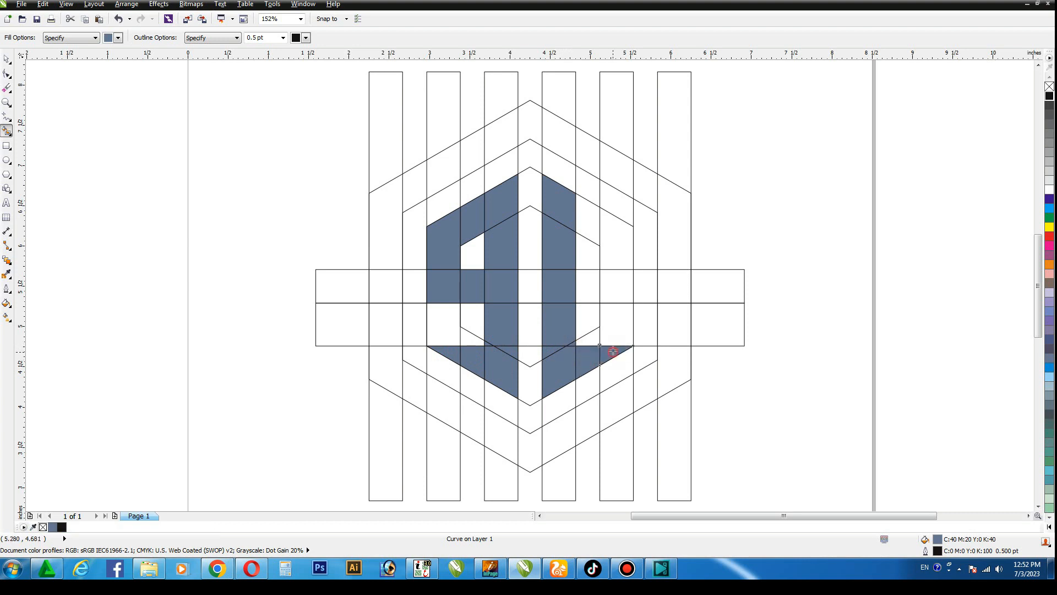
Smart Fill the D shape's outer vertical side and upper diagonal cells to close it around its central opening
click(590, 337)
click(619, 333)
click(621, 294)
click(613, 243)
click(584, 218)
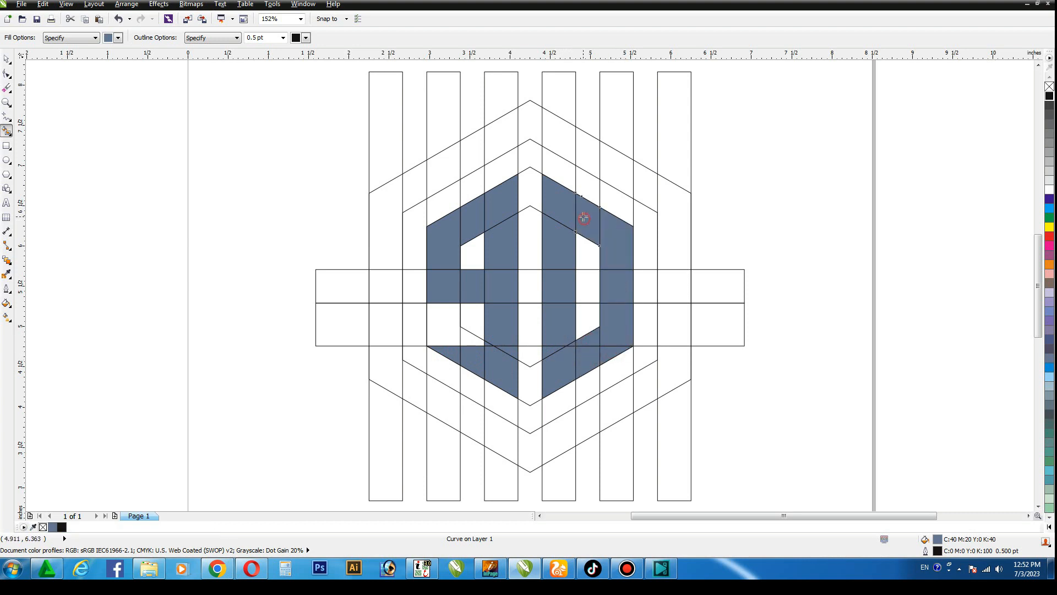
Weld the filled cells of the 9 into one shape and colour it red
click(7, 59)
click(135, 180)
drag(402, 142, 526, 428)
click(338, 38)
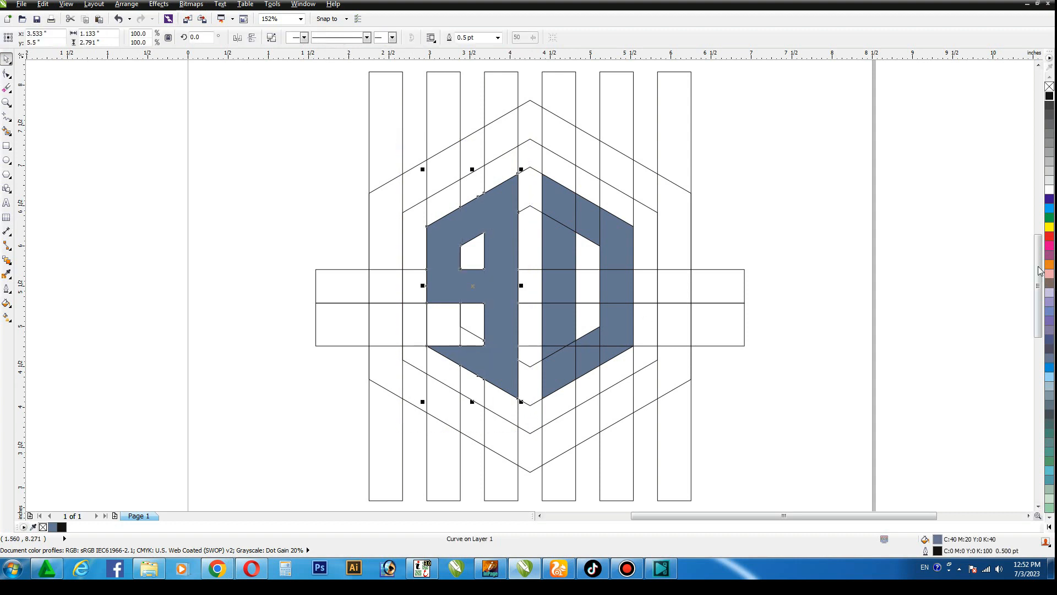
click(1049, 236)
Select all the filled cells of the D shape and colour them black
drag(522, 146, 655, 421)
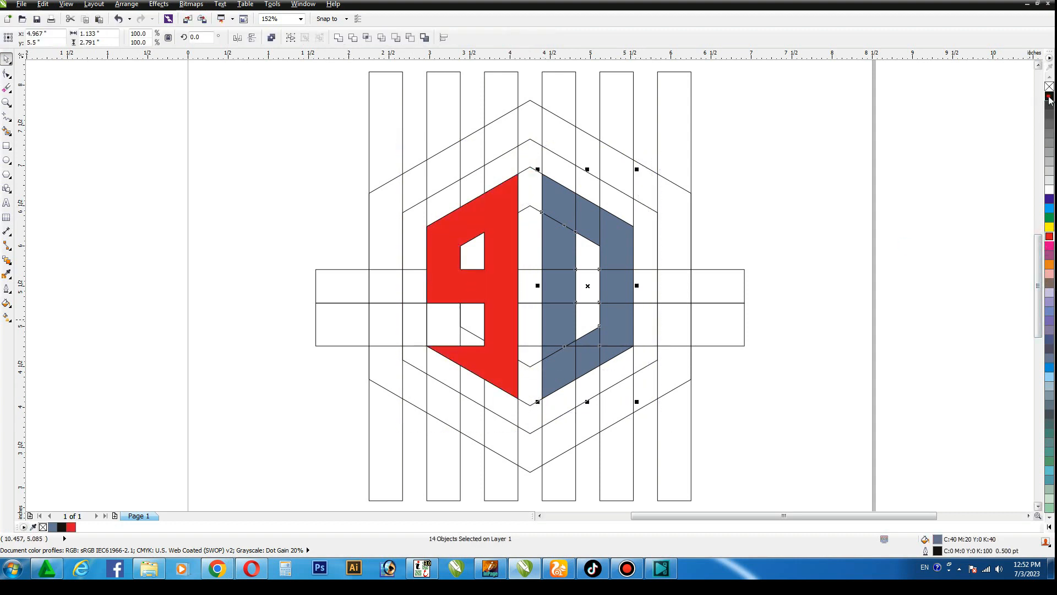
click(1049, 97)
click(974, 134)
click(495, 194)
shift+click(587, 225)
drag(588, 225, 229, 231)
key(ctrl+z)
click(833, 172)
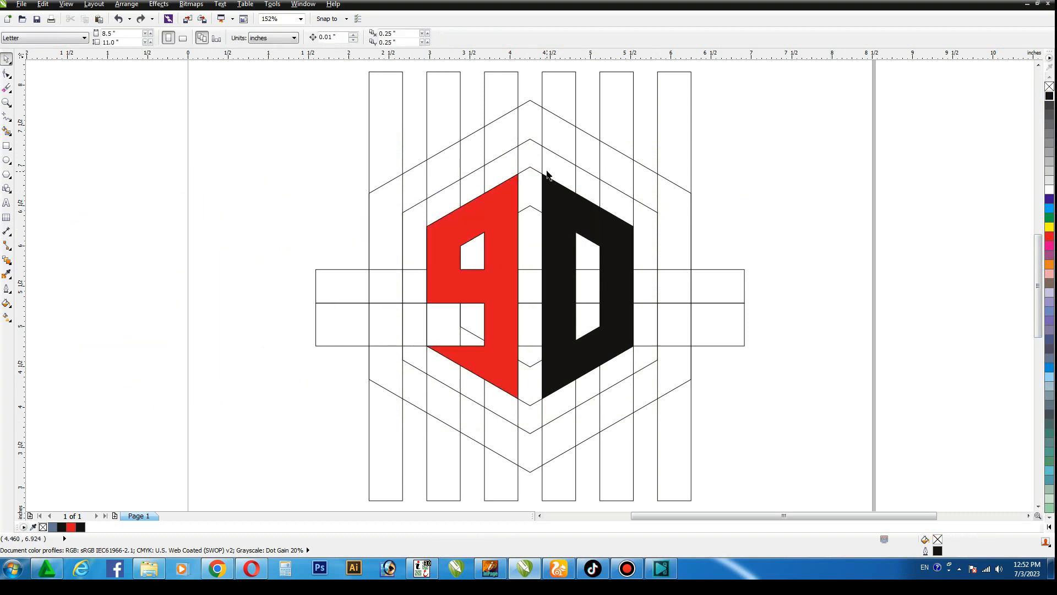
Weld the black cells into one shape and move it together with the red 9 to the left of the grid
drag(528, 168, 656, 416)
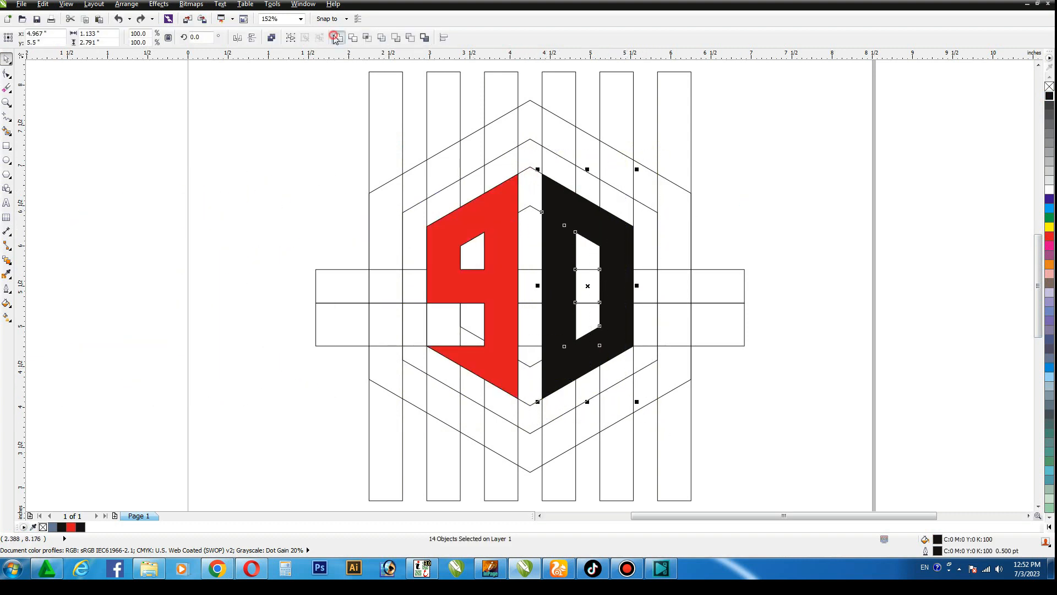
click(335, 38)
shift+click(504, 216)
drag(506, 220, 127, 229)
click(793, 141)
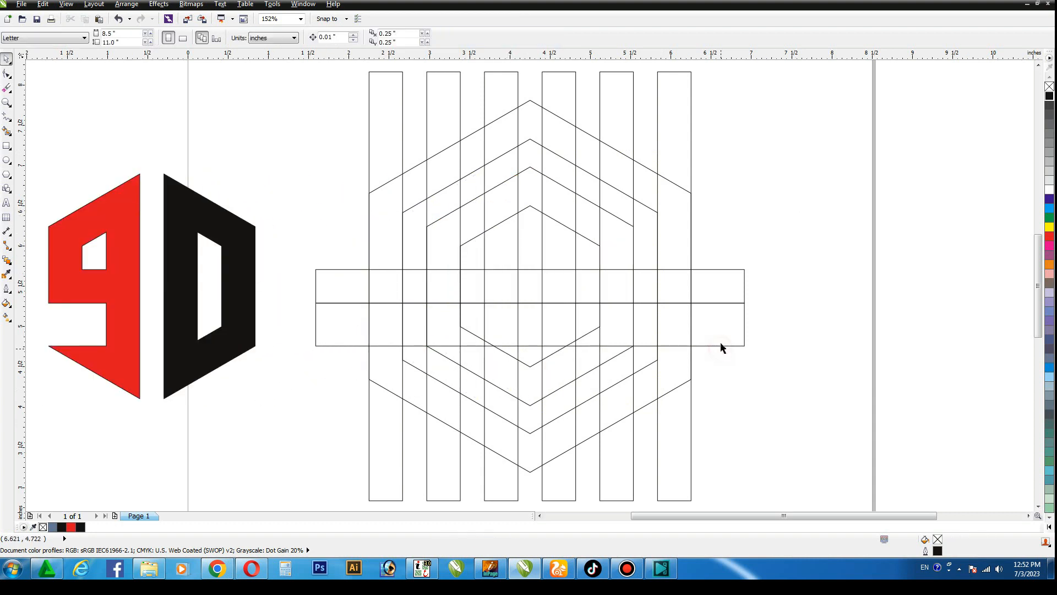
Delete the lower horizontal bar and place mirrored, equal-height copies of the central bar directly above and below it
click(723, 346)
key(Delete)
click(722, 303)
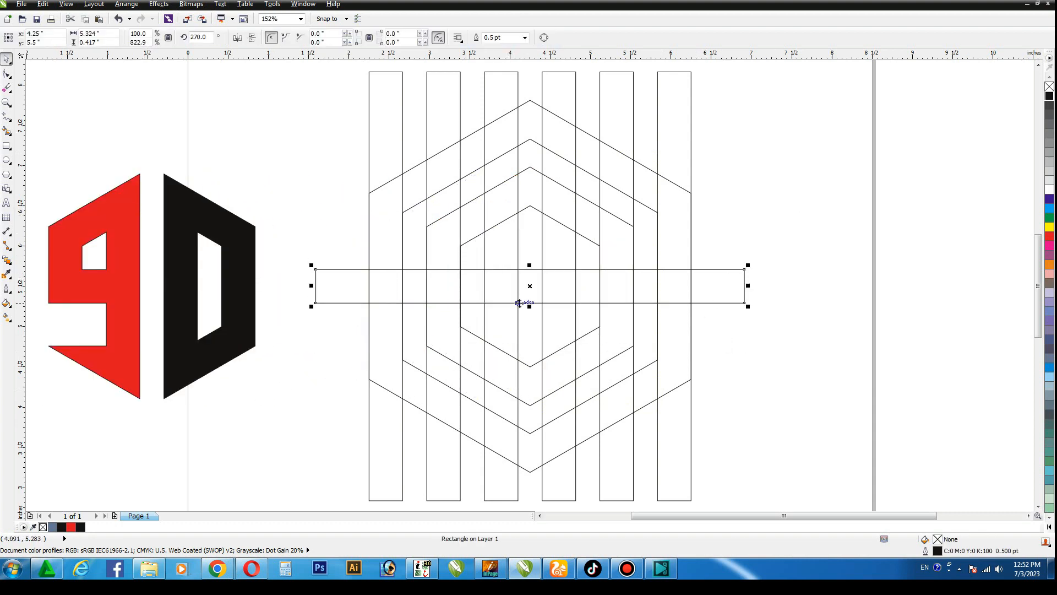
drag(528, 303, 531, 336)
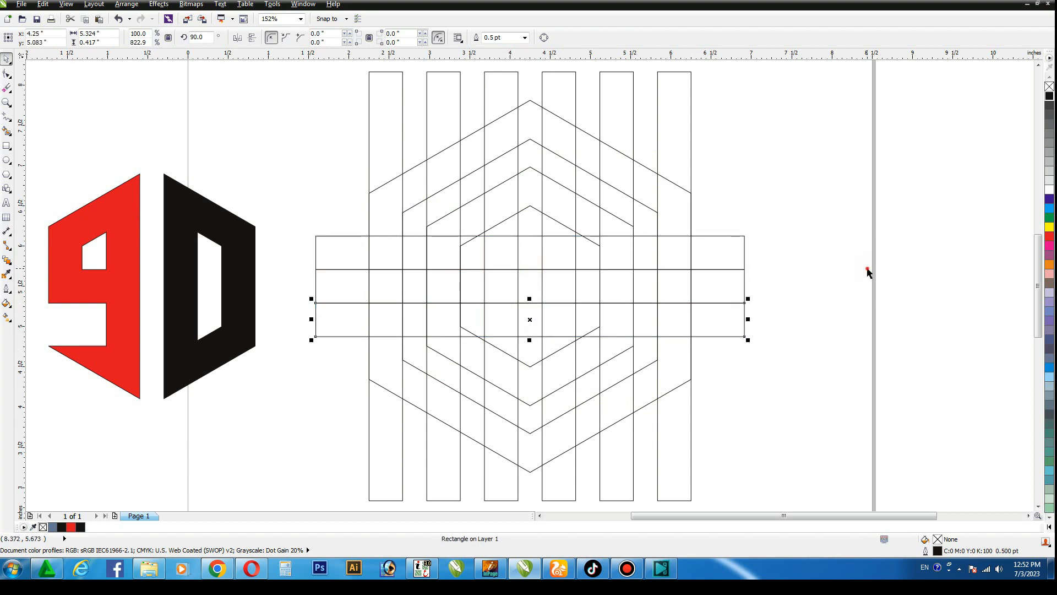
click(867, 272)
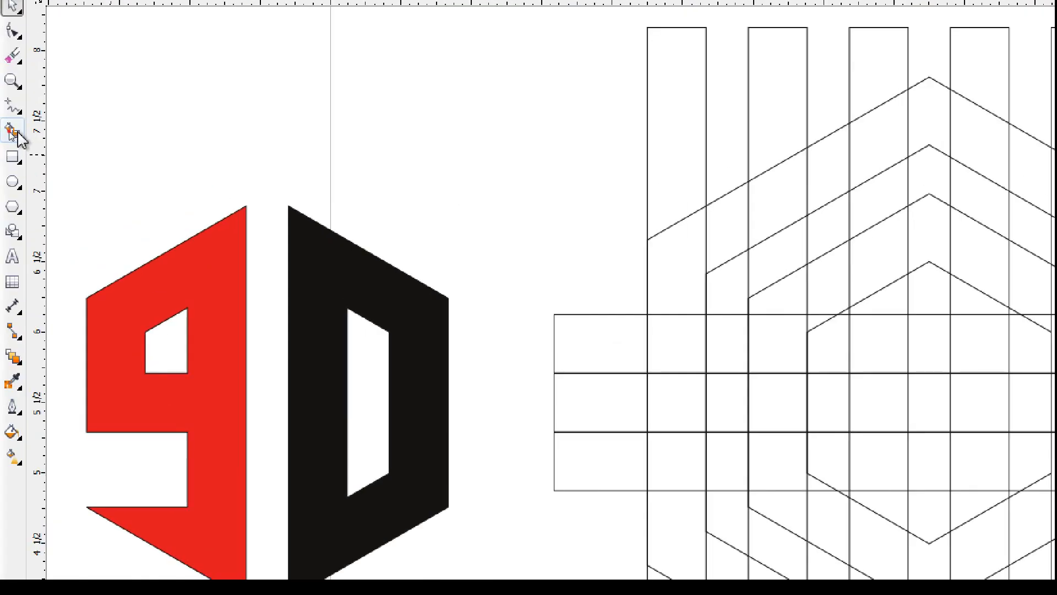
Smart Fill the upper diagonal, left side and middle bar of an S between the two middle hexagons
click(6, 130)
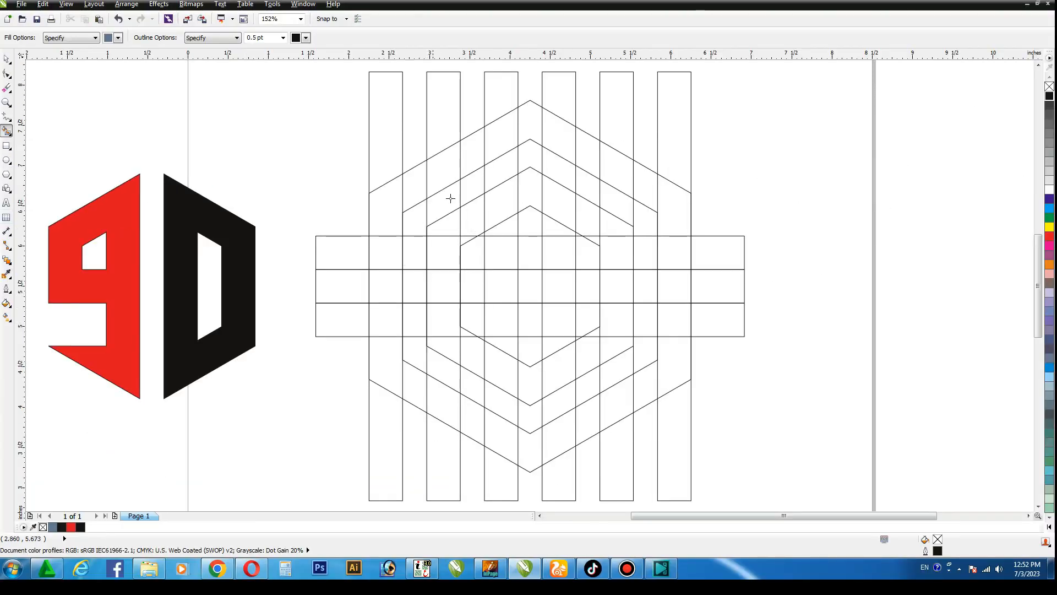
click(477, 188)
click(443, 203)
click(414, 223)
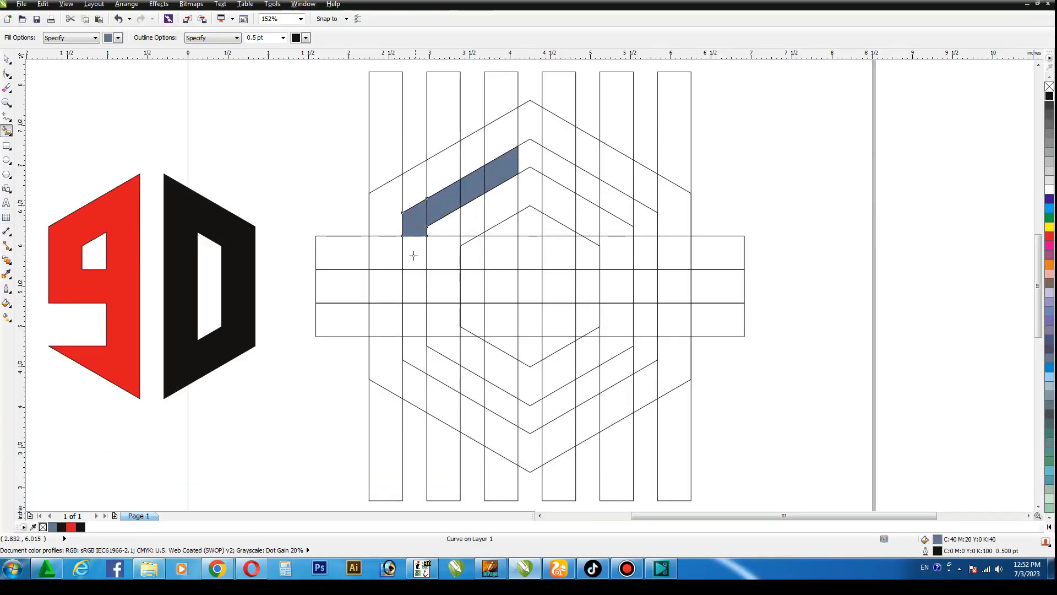
click(413, 255)
click(414, 286)
click(440, 287)
click(475, 286)
click(499, 287)
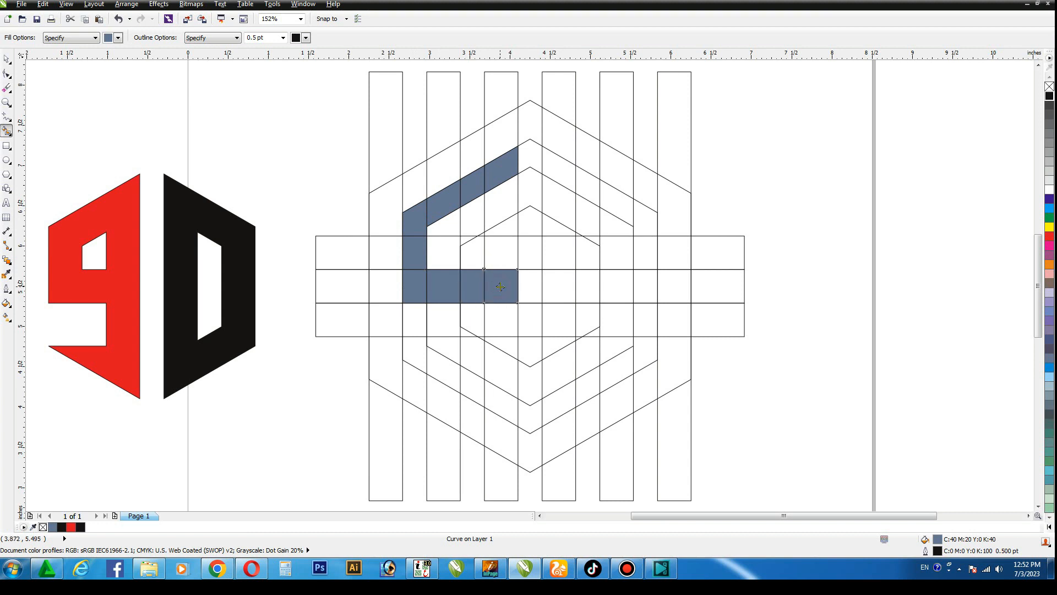
Smart Fill the S's lower stem, bottom diagonal and lower-left end, plus the short downward hook at its upper end
click(499, 313)
click(501, 345)
click(501, 371)
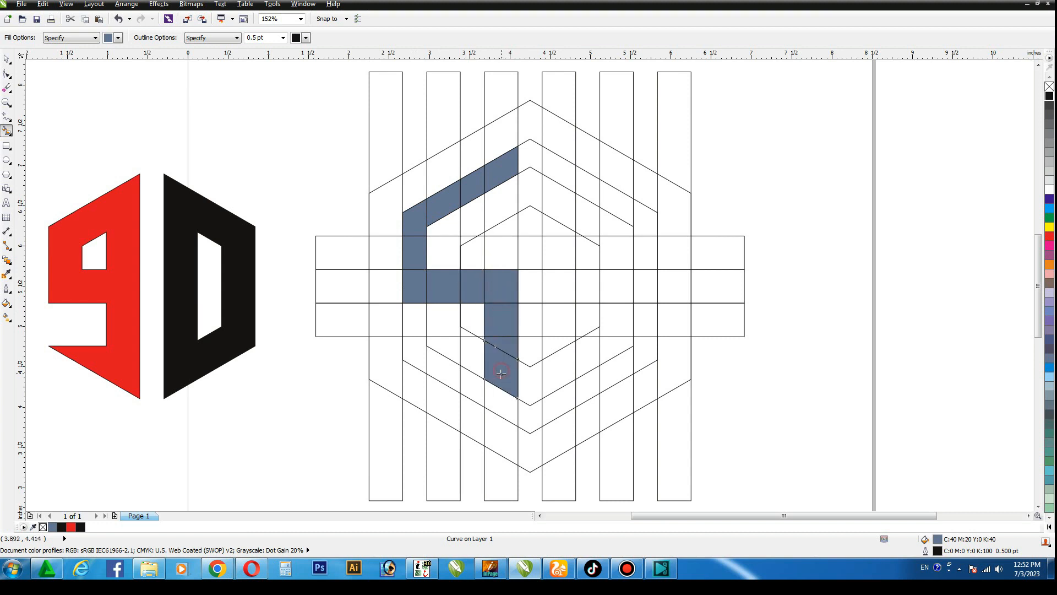
click(493, 401)
click(465, 388)
click(443, 369)
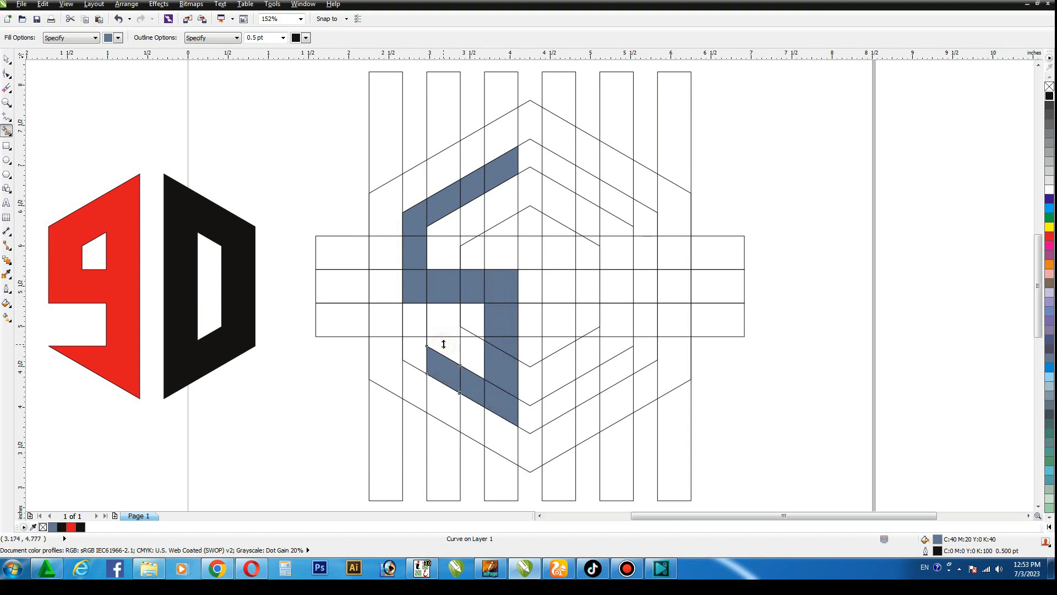
click(441, 346)
key(ctrl+z)
click(419, 350)
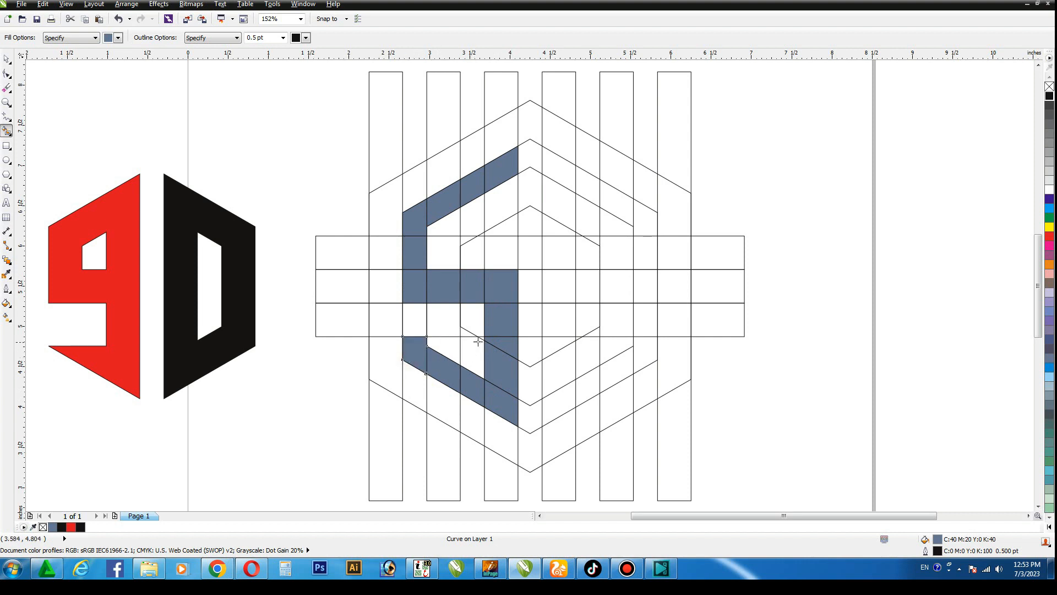
click(499, 192)
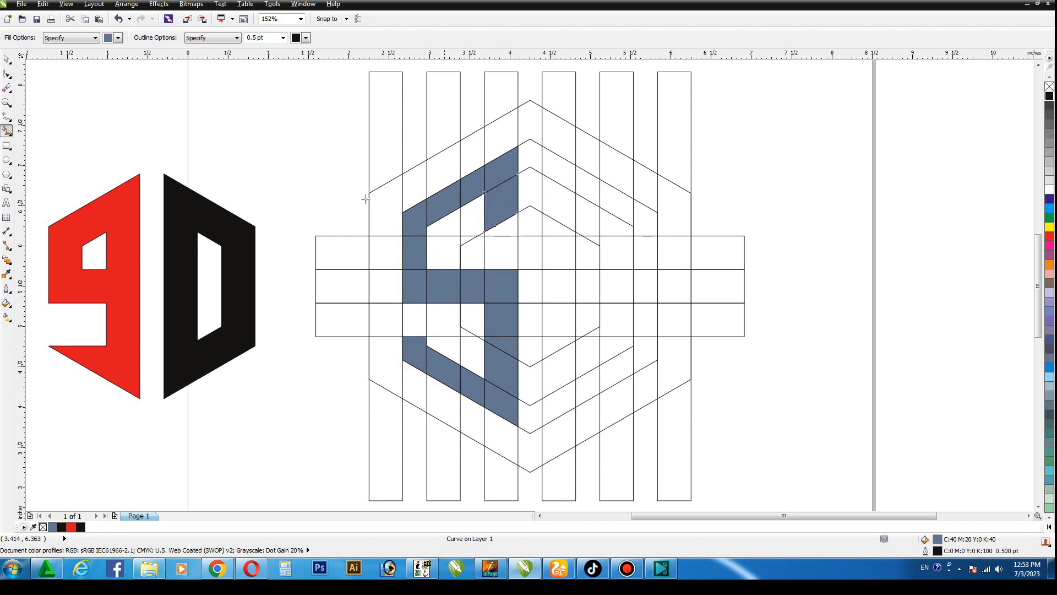
Weld the filled cells of the S into one shape and colour it red
click(8, 59)
click(201, 129)
drag(379, 115, 533, 416)
click(338, 36)
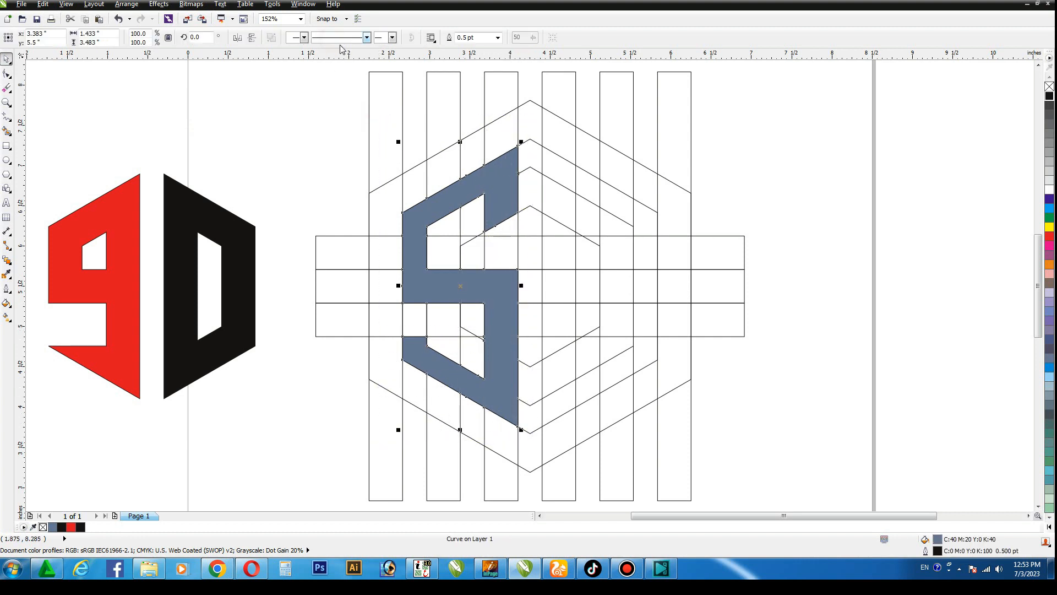
click(1049, 236)
click(915, 205)
Smart Fill the cells of the vertical bar right of the centre gap to form a second letter's stem
click(6, 131)
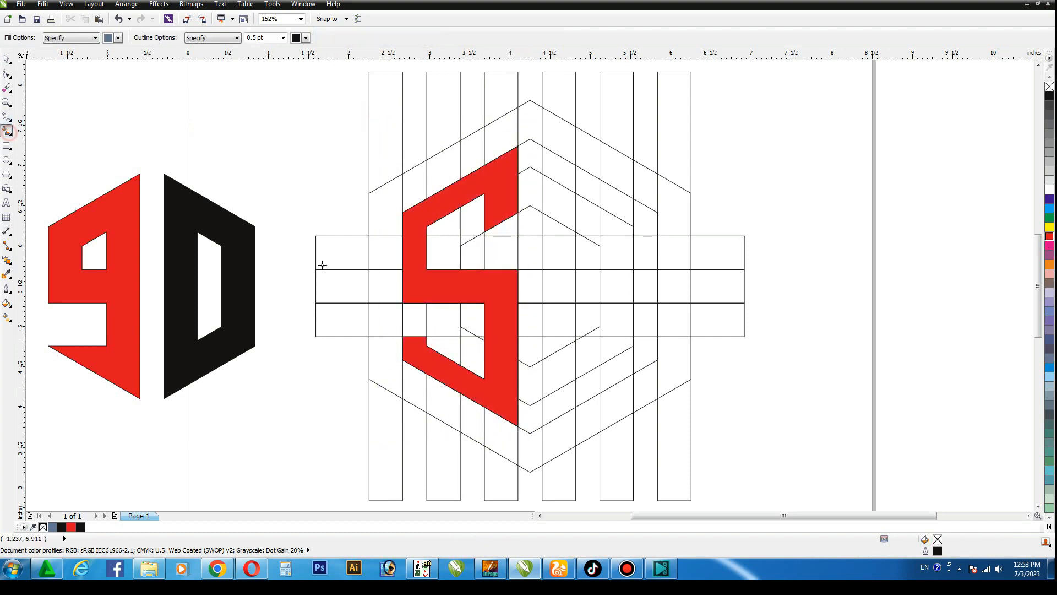
click(556, 168)
click(559, 202)
click(559, 227)
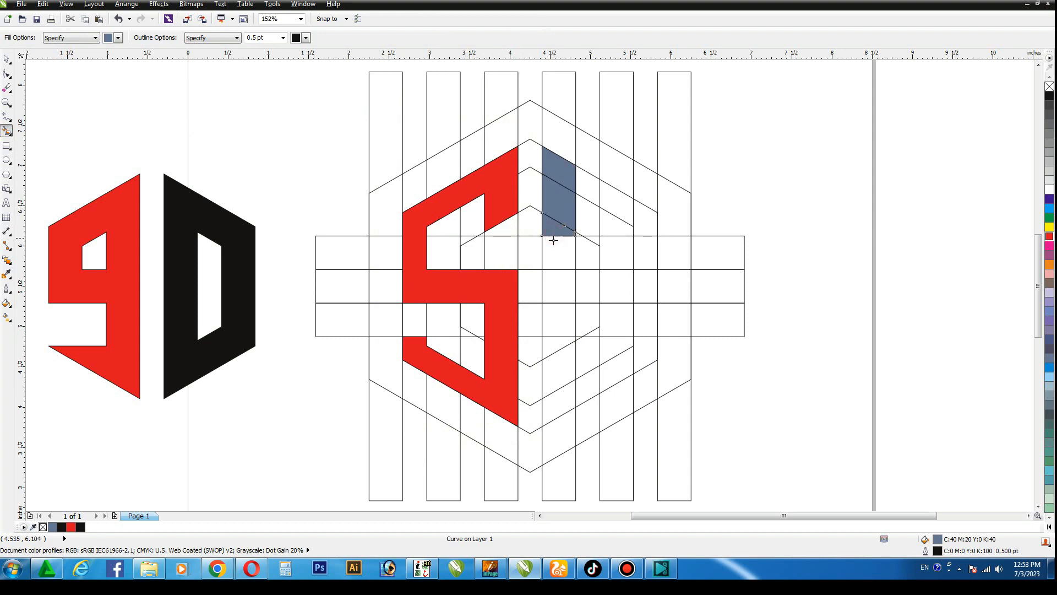
click(560, 256)
click(560, 283)
click(560, 321)
click(559, 346)
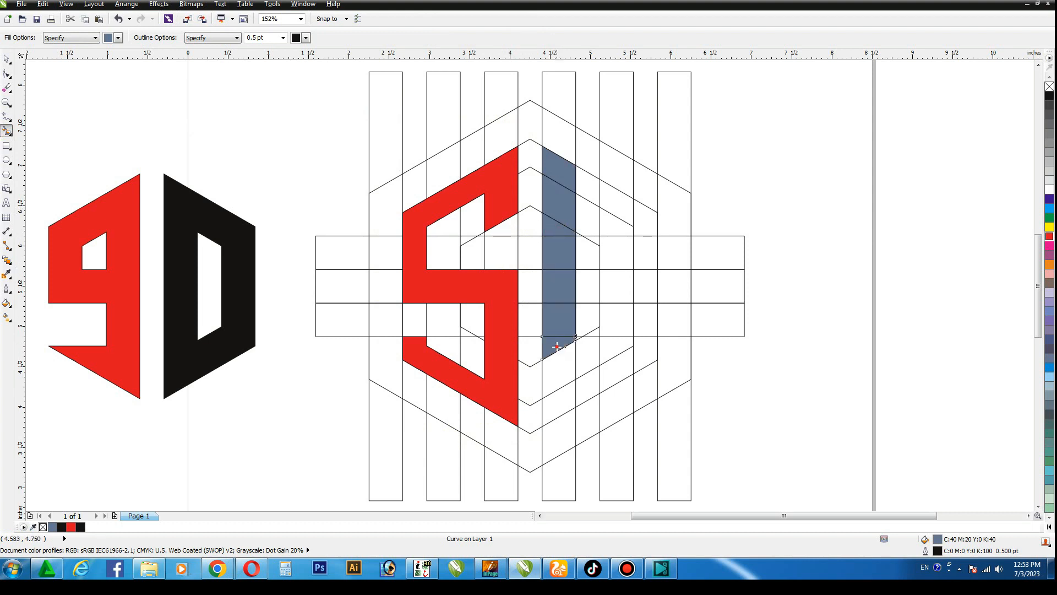
click(559, 370)
Smart Fill the foot of the stem, the lower-right diagonal and its short upturned end to form an E's bottom arm
click(559, 405)
click(592, 391)
click(614, 371)
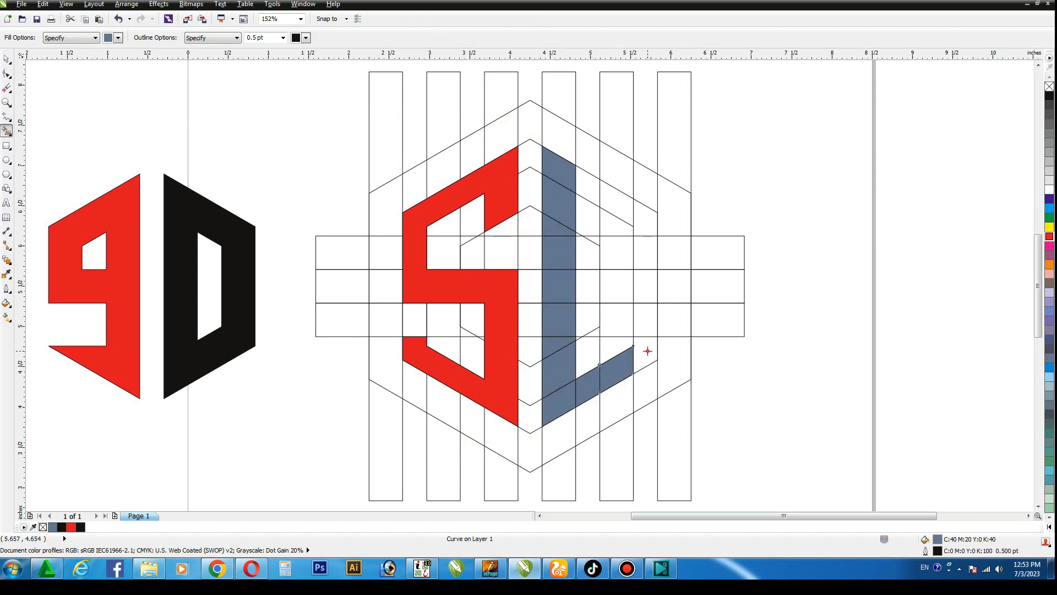
click(644, 349)
Smart Fill the E's upper-right diagonal with its short vertical end, plus the middle bar out to the same width
click(589, 185)
click(619, 204)
click(645, 221)
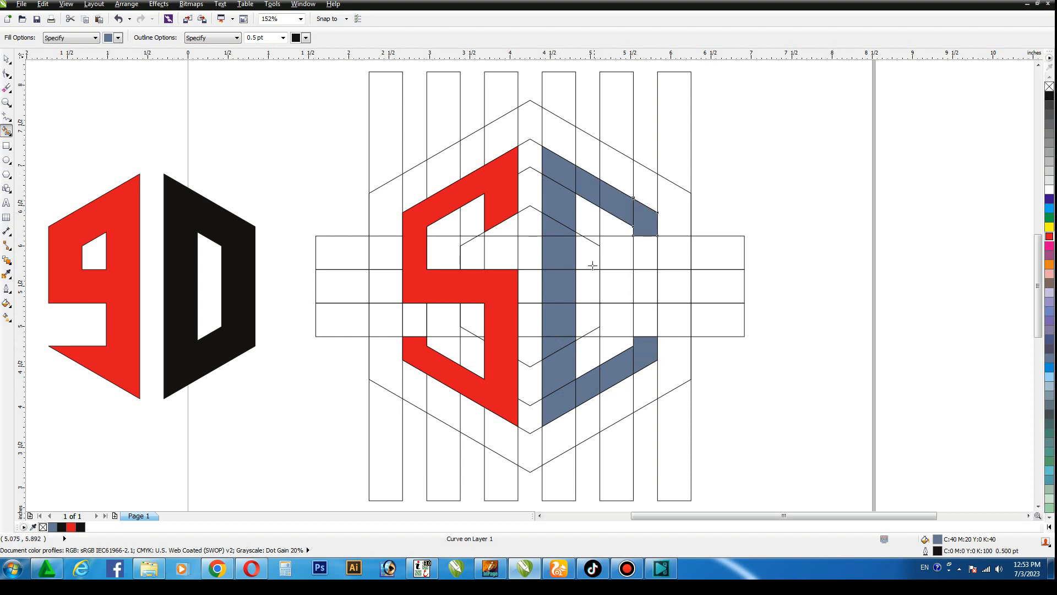
click(588, 286)
click(615, 286)
click(649, 282)
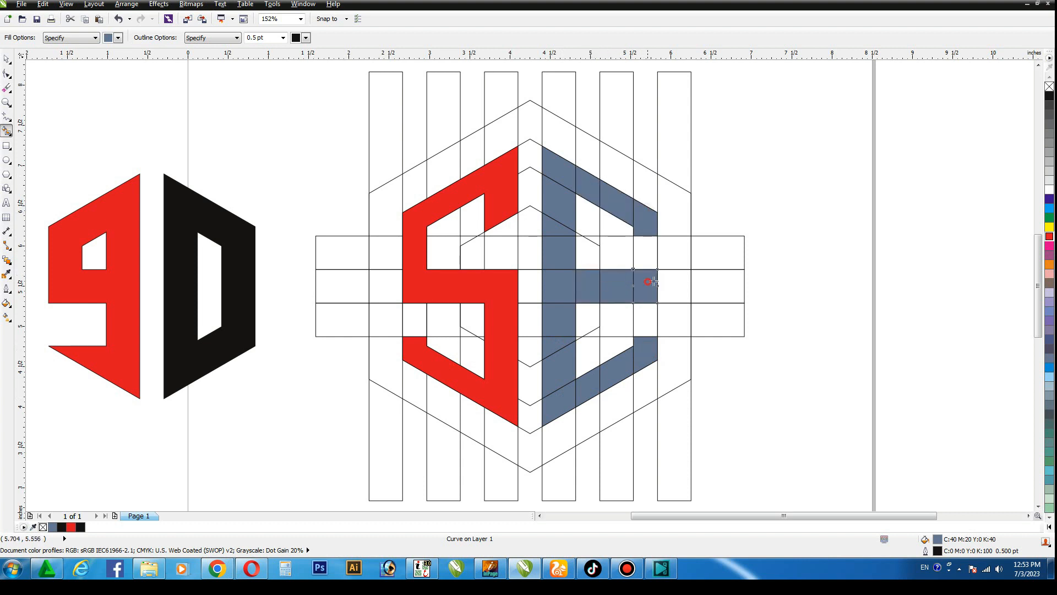
Weld the filled cells of the E into one shape and colour it black
click(6, 59)
click(202, 153)
drag(529, 117, 694, 455)
click(337, 38)
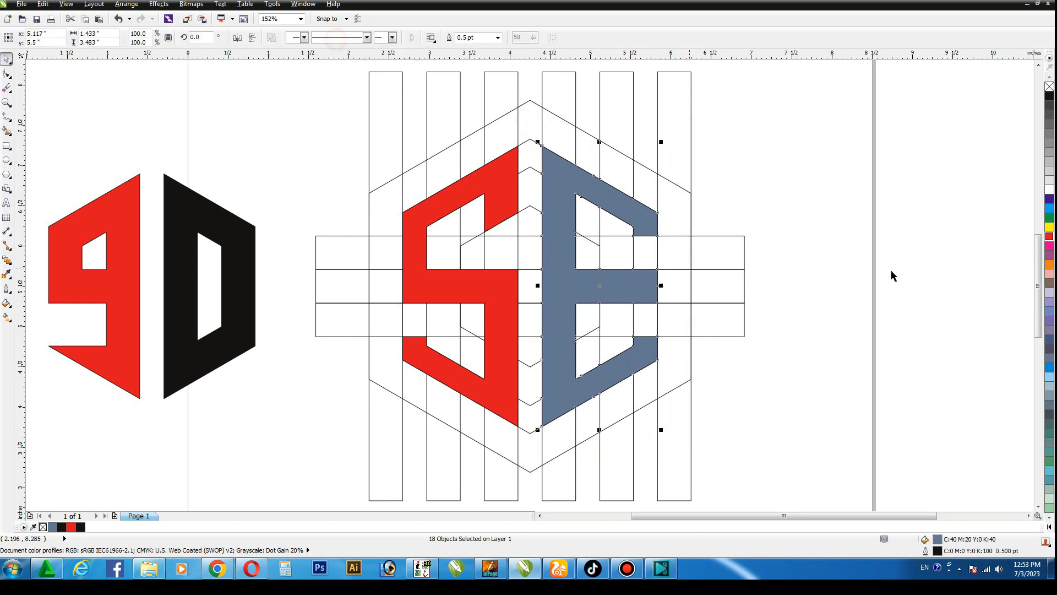
click(1050, 96)
click(894, 120)
Place a copy of the red S and black E to the right of the grid and remove the copy's outline
click(504, 188)
shift+click(574, 183)
scroll(574, 183, down, 1)
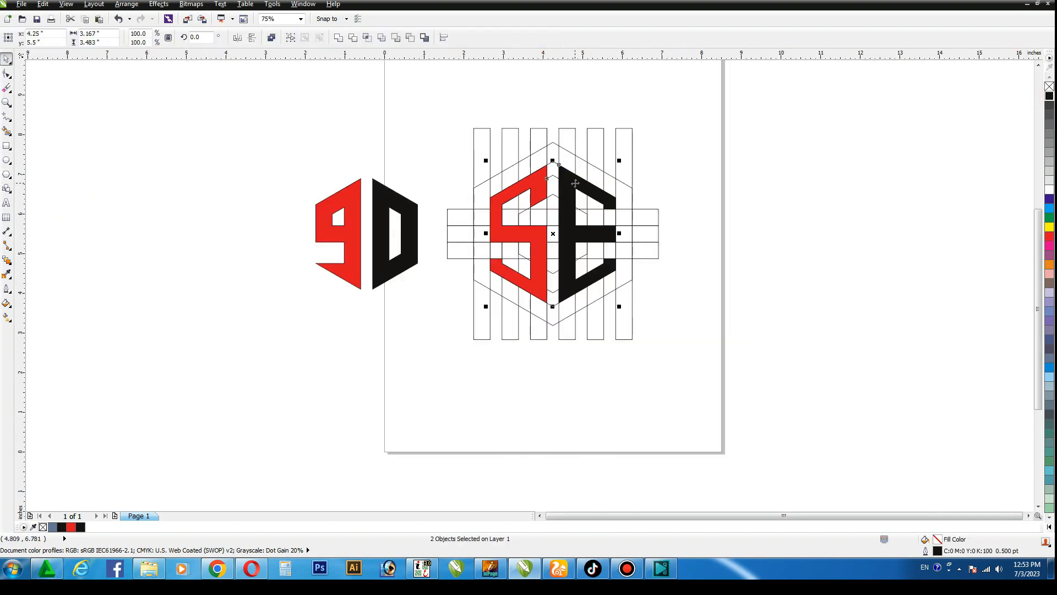
drag(575, 184, 772, 185)
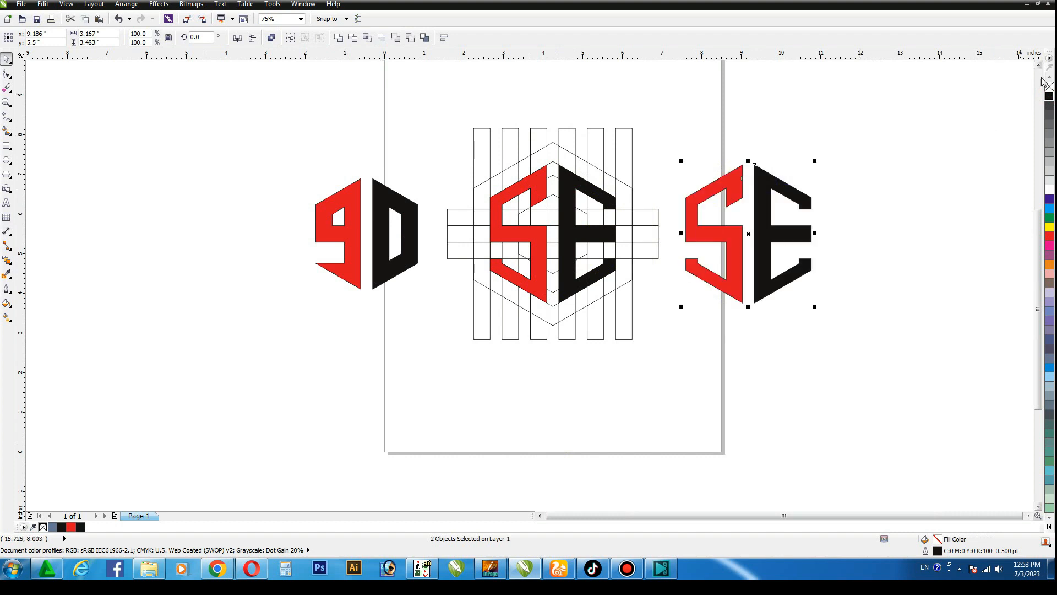
click(984, 87)
Delete the original S and E from the grid
click(540, 192)
shift+click(566, 177)
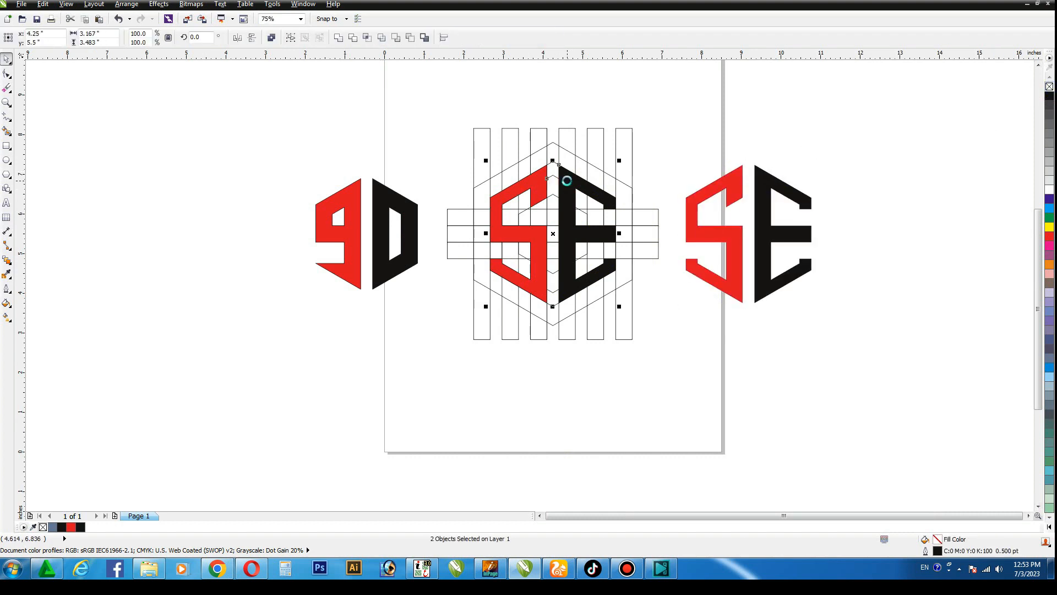
key(Delete)
Delete the upper and lower horizontal bars of the grid, keeping only the middle one
scroll(567, 182, up, 1)
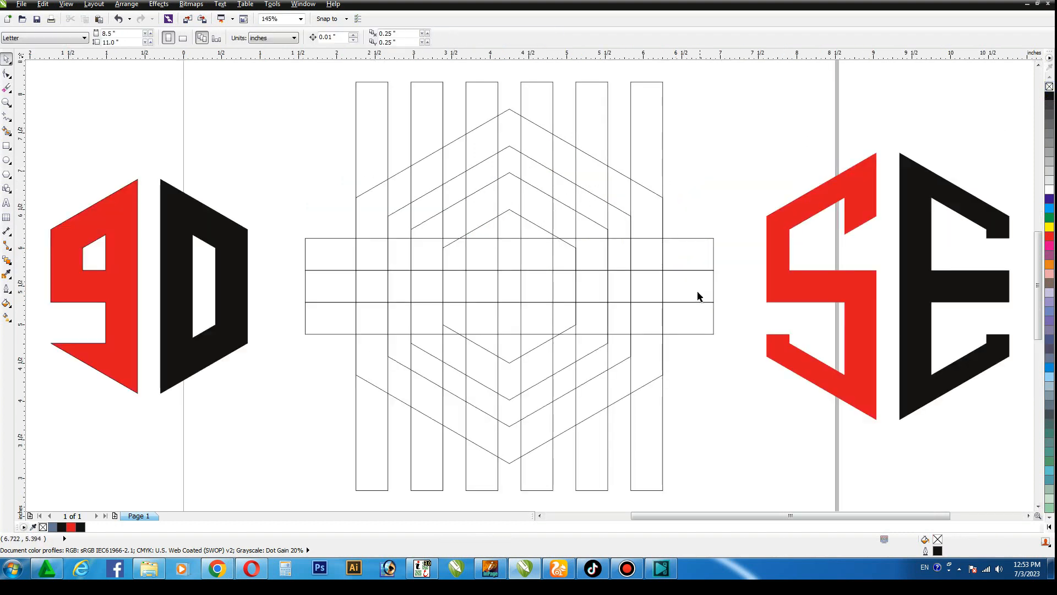
click(692, 319)
shift+click(699, 254)
key(Delete)
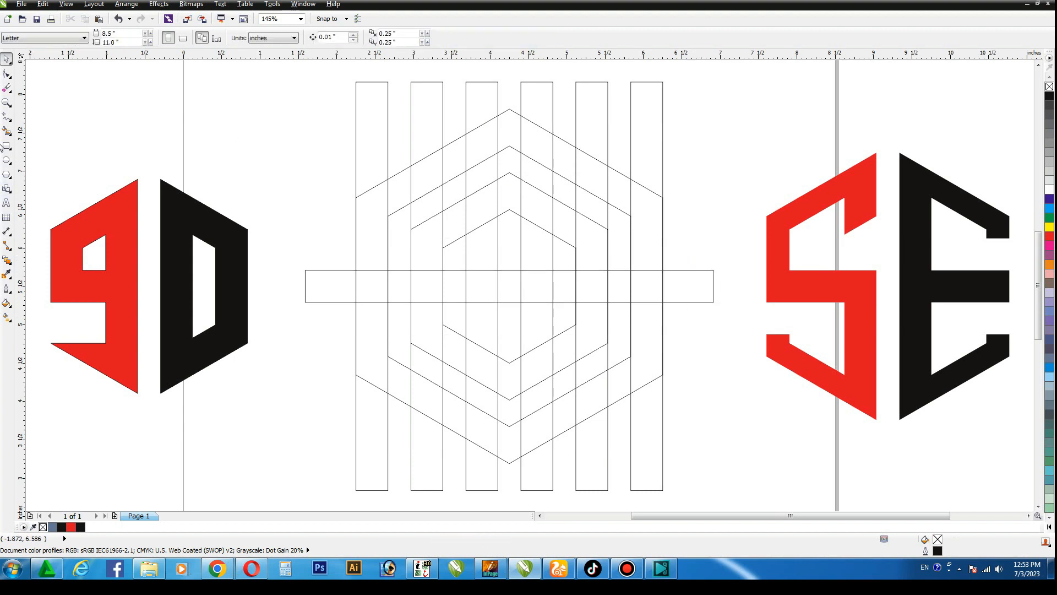
Smart Fill the upper-left diagonal and the full left side between the two middle hexagons to begin a G
click(6, 131)
click(483, 178)
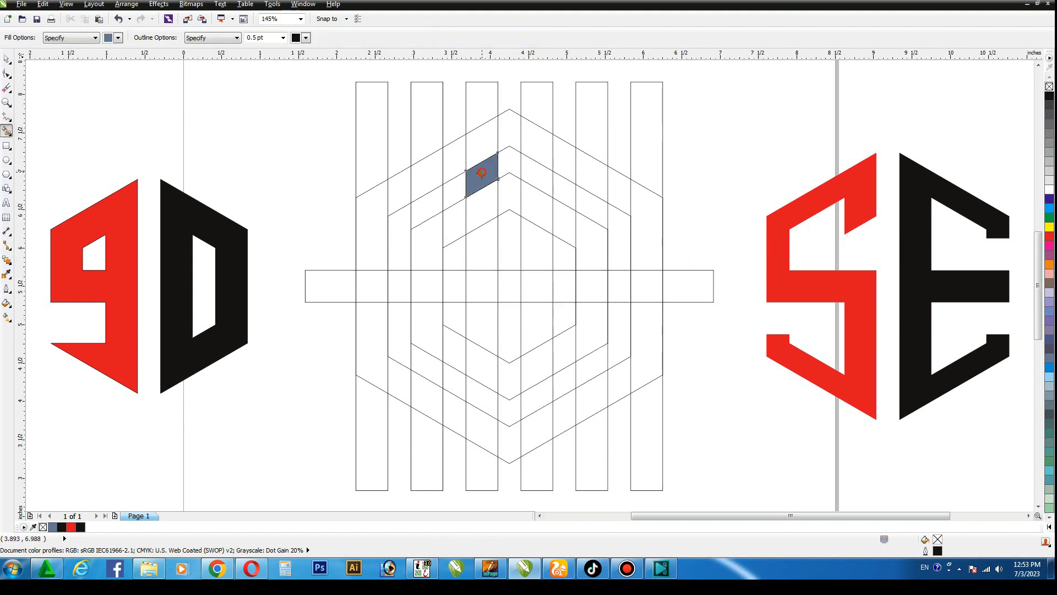
click(454, 190)
click(428, 203)
click(396, 233)
click(399, 287)
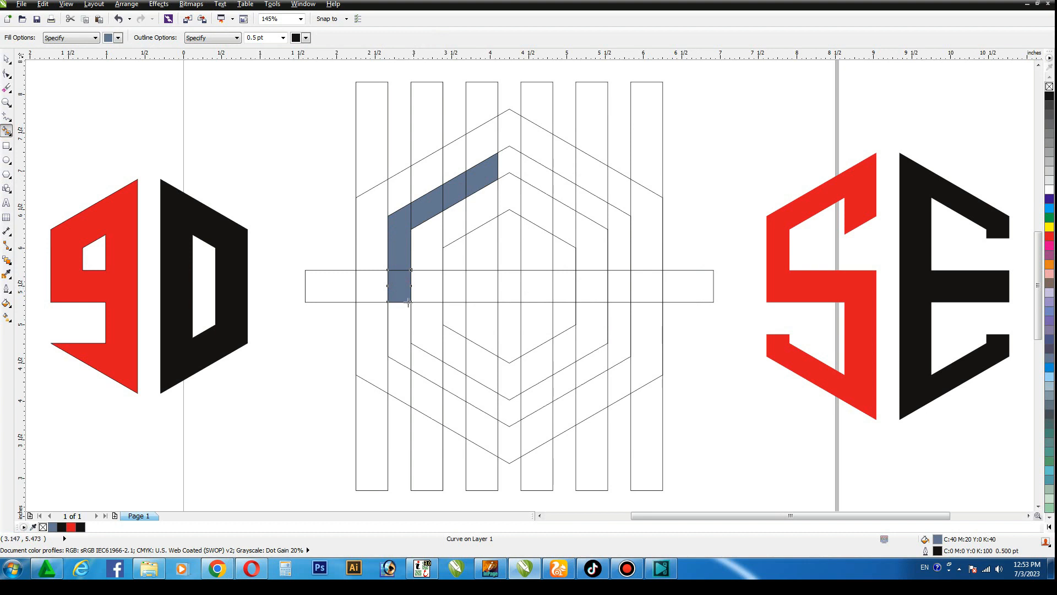
click(402, 333)
Smart Fill the G's bottom diagonal, its inner stem up to the short middle bar, and the downward hook at its upper end
click(423, 373)
click(453, 383)
click(487, 402)
click(489, 357)
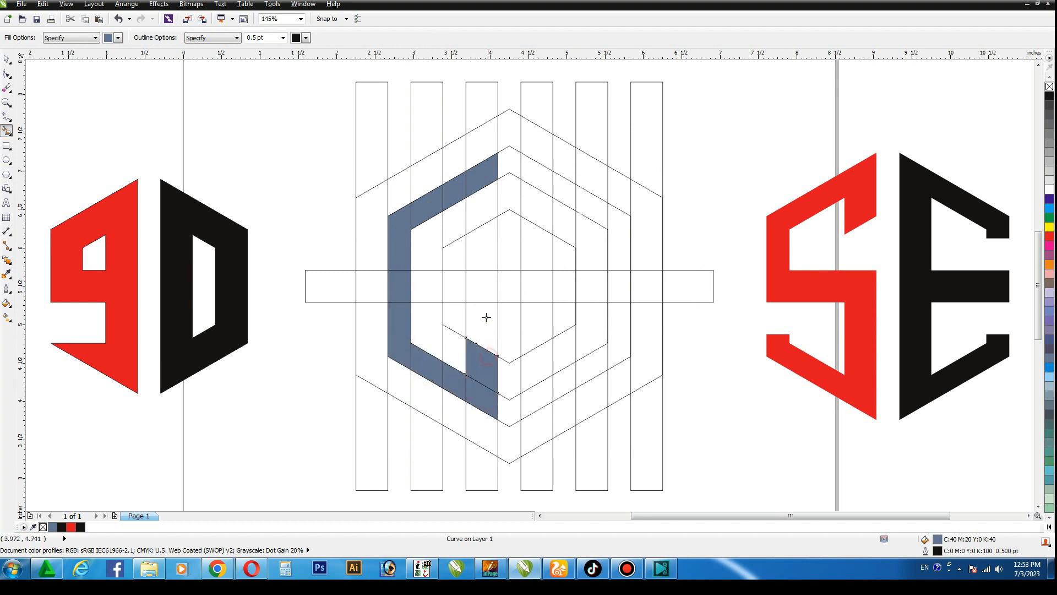
click(486, 318)
click(485, 280)
click(453, 283)
click(481, 209)
Smart Fill the cells of the vertical bar right of the centre gap to form a D's stem
click(537, 168)
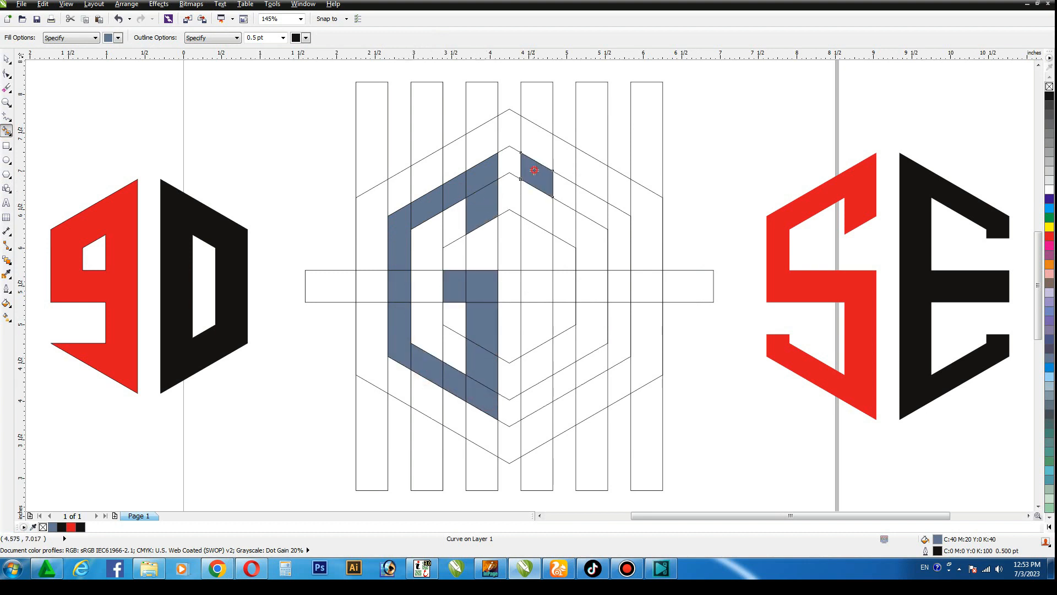
click(537, 209)
click(535, 253)
click(533, 292)
click(533, 327)
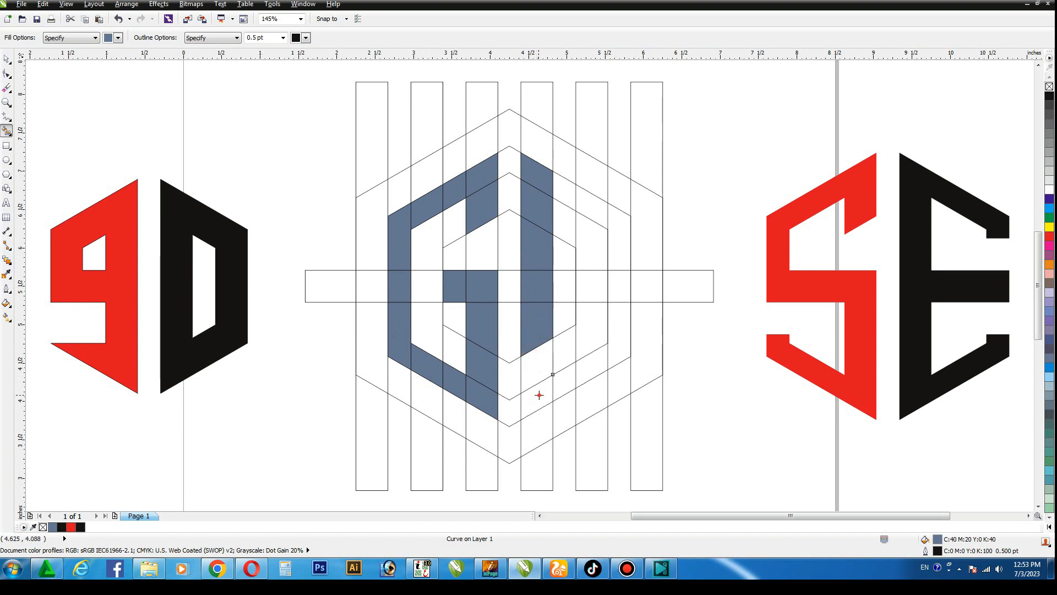
click(539, 396)
click(534, 365)
Smart Fill the D's upper diagonal, right side and lower diagonal between the two middle hexagons
click(618, 235)
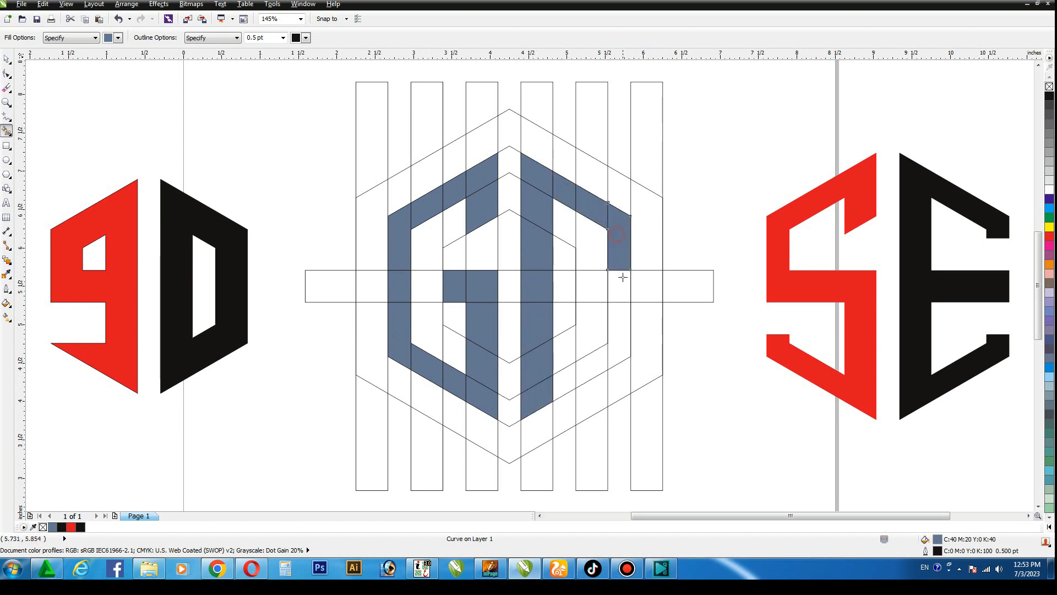
click(621, 285)
click(620, 329)
click(595, 364)
click(560, 382)
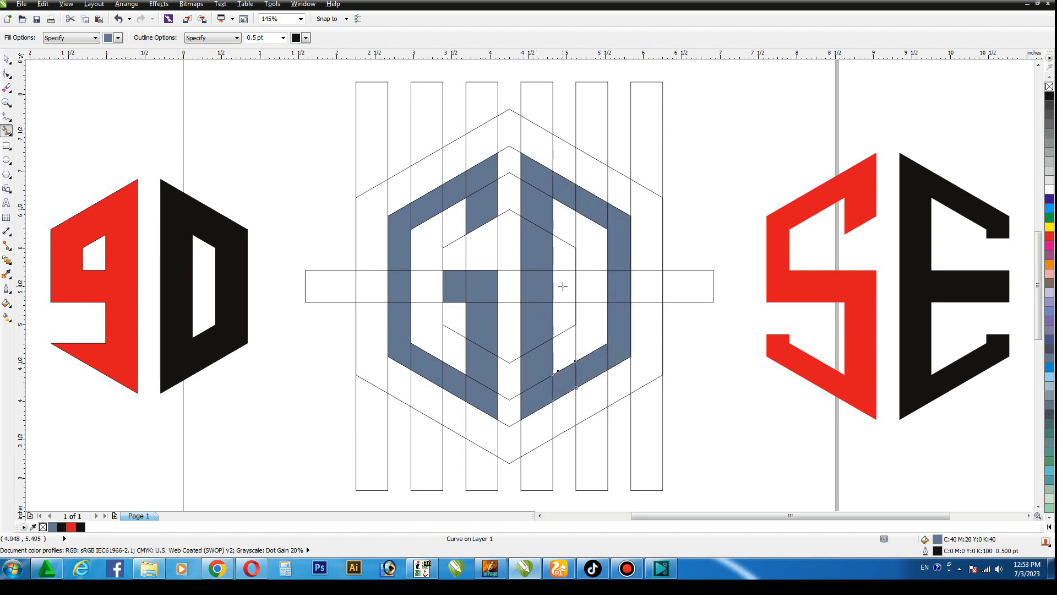
Weld the filled cells of the D into one shape
click(7, 59)
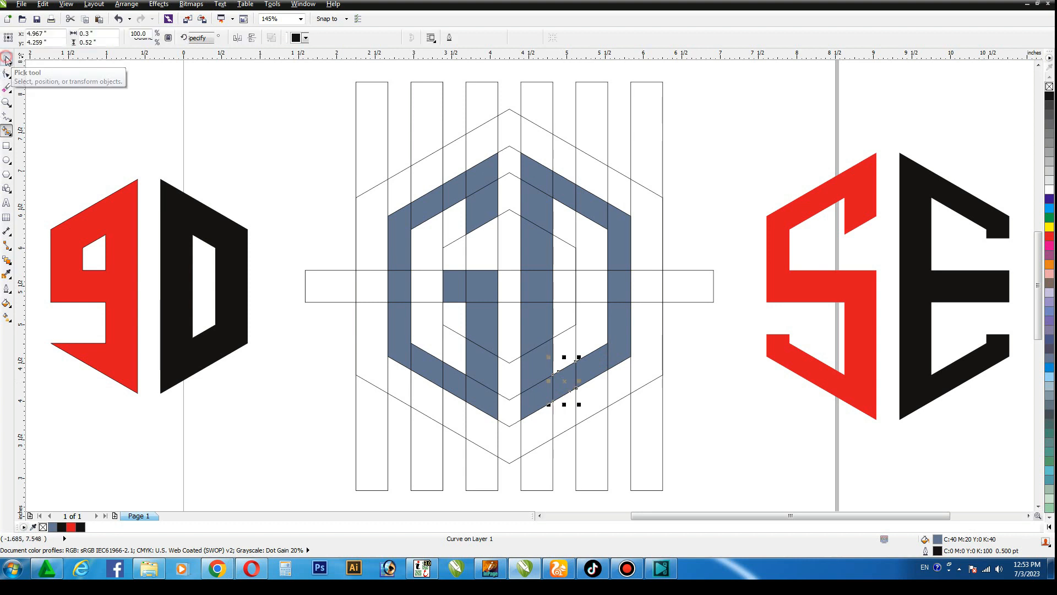
click(290, 137)
drag(507, 149, 648, 449)
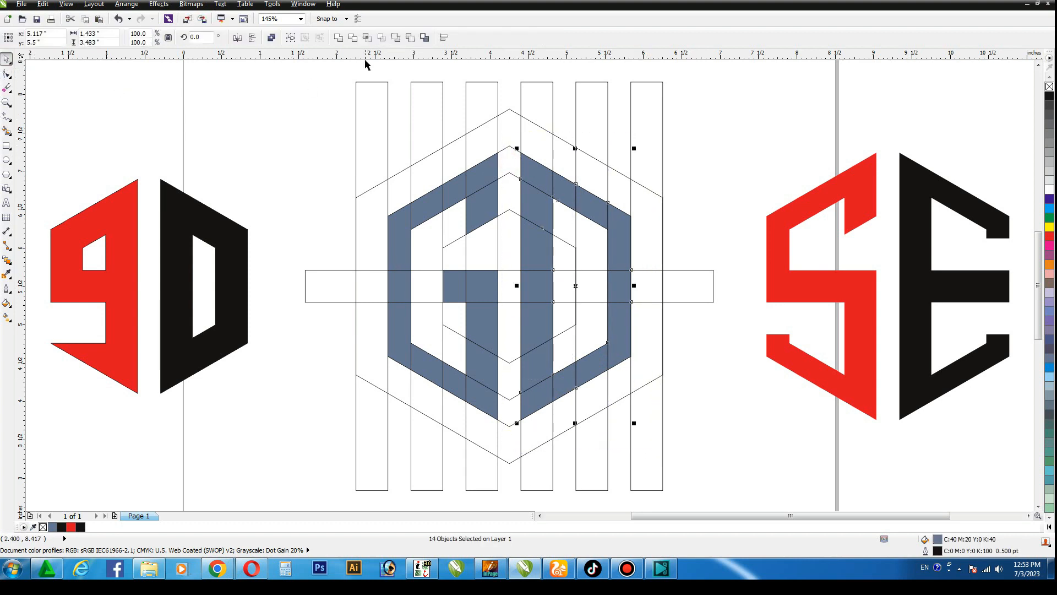
click(339, 36)
Weld the G's filled cells into one shape, then colour the G red and the D black
drag(384, 151, 499, 423)
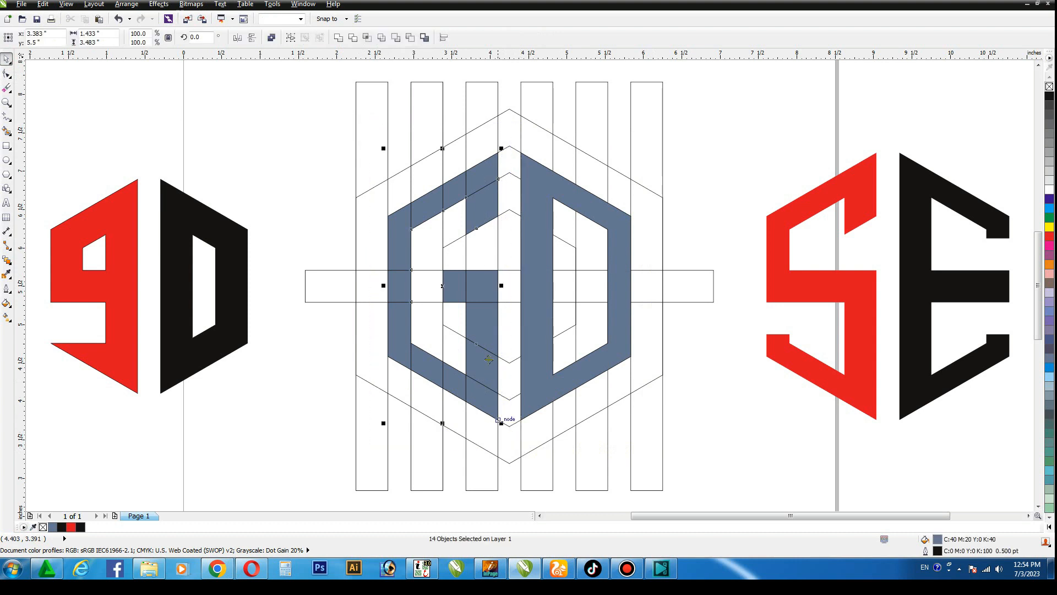
click(339, 37)
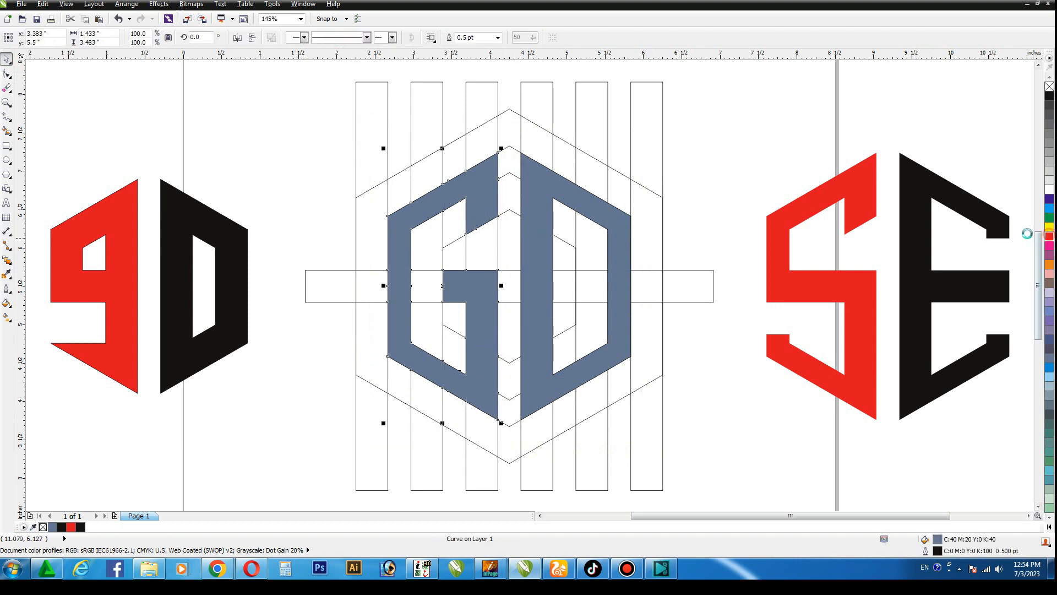
click(1049, 236)
click(1048, 99)
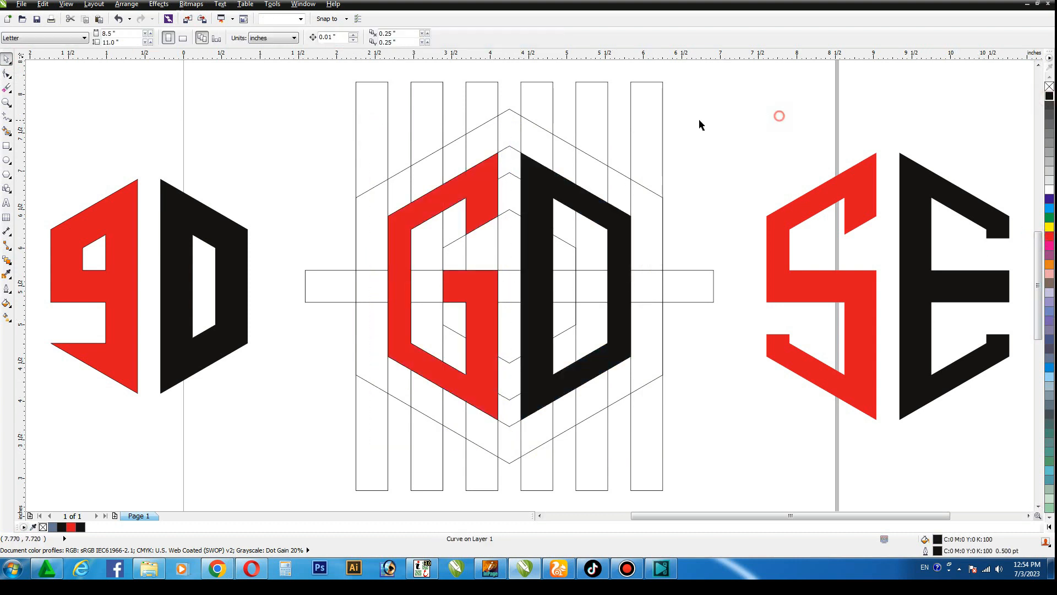
Place a copy of the G and D monogram directly below the grid
scroll(698, 117, down, 3)
shift+click(585, 159)
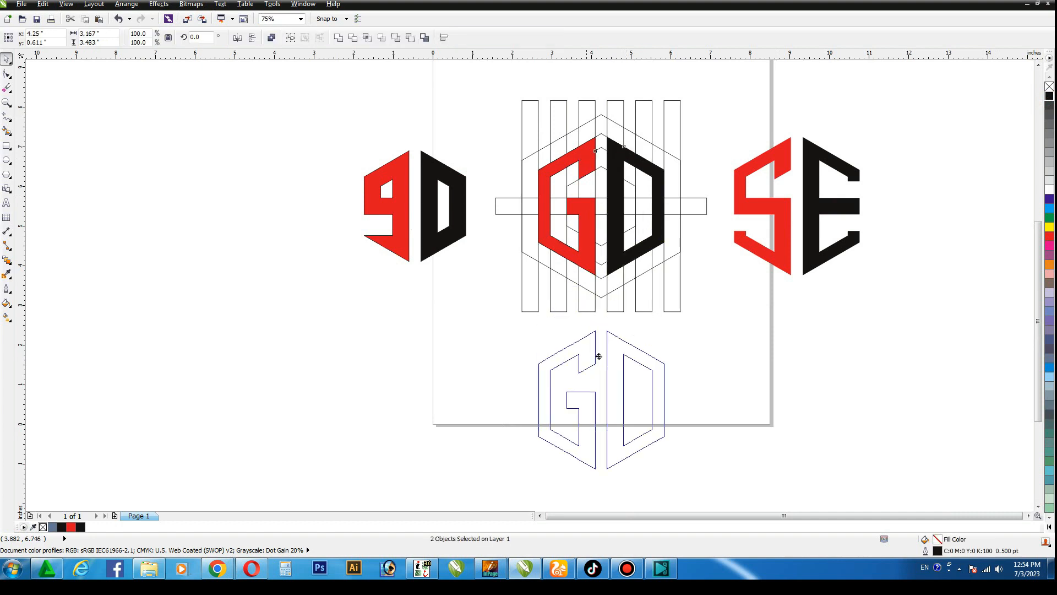